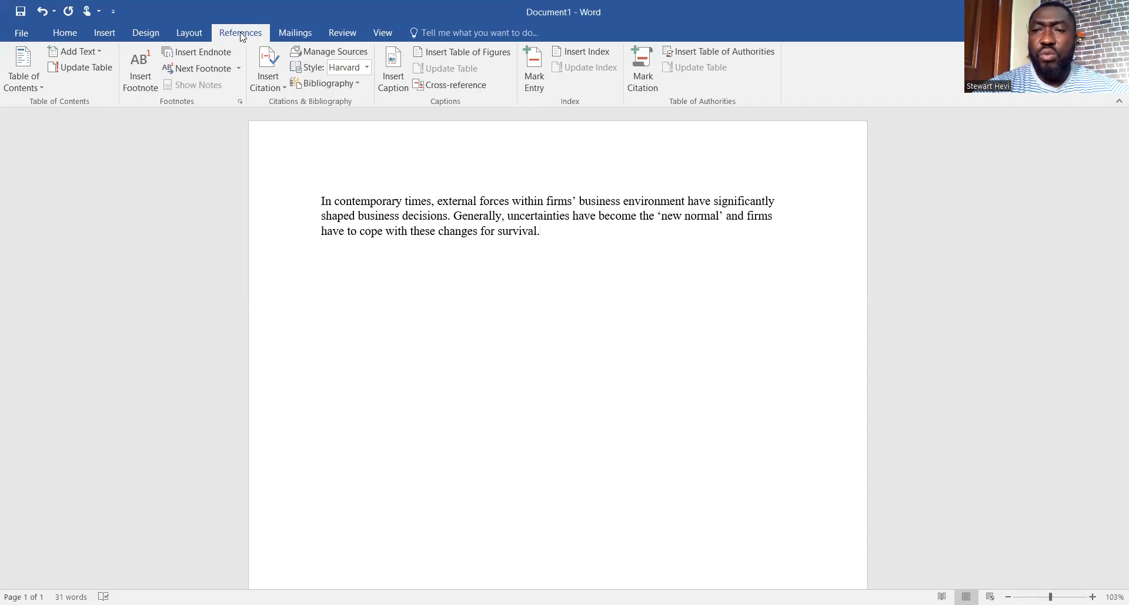
{"action": "left_click", "coordinate": [318, 61]}
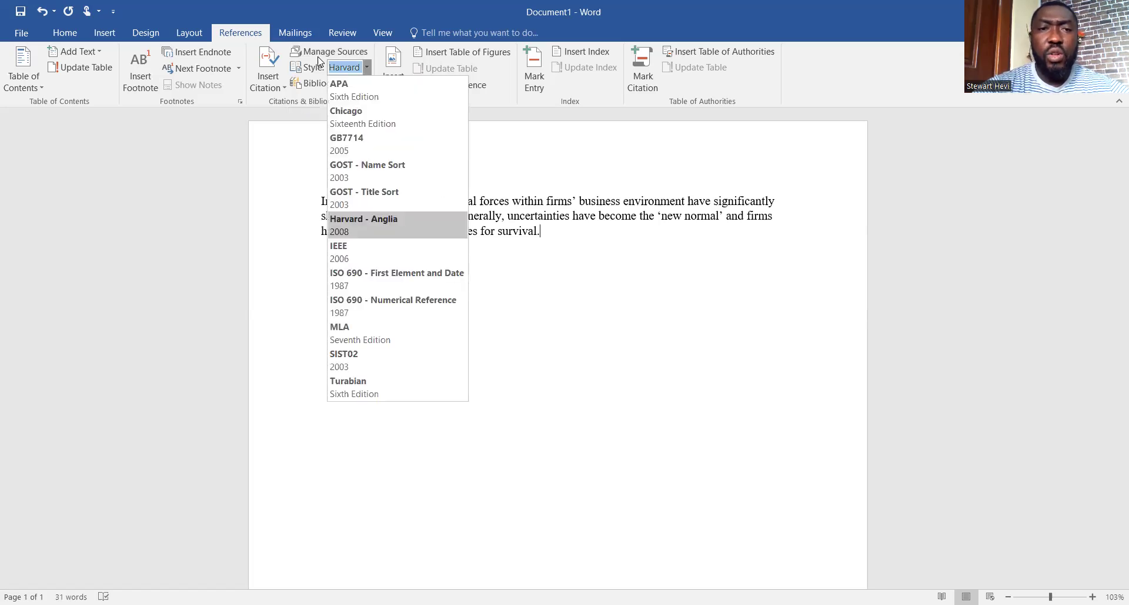
{"action": "left_click", "coordinate": [353, 221]}
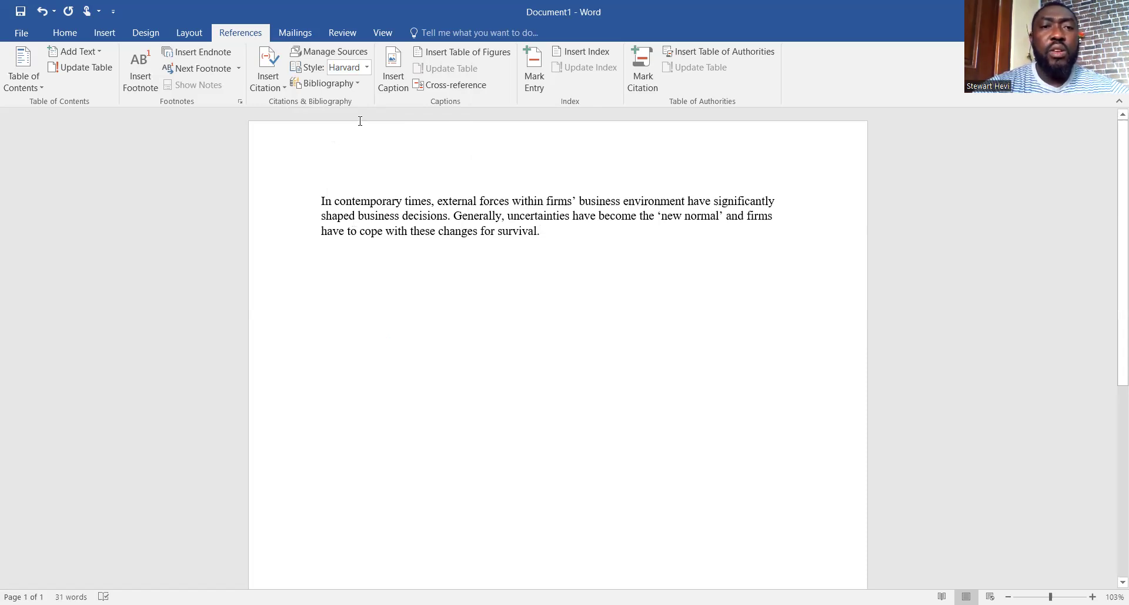
From Manage Sources, start a new source and keep Journal Article as its type
{"action": "left_click", "coordinate": [344, 57]}
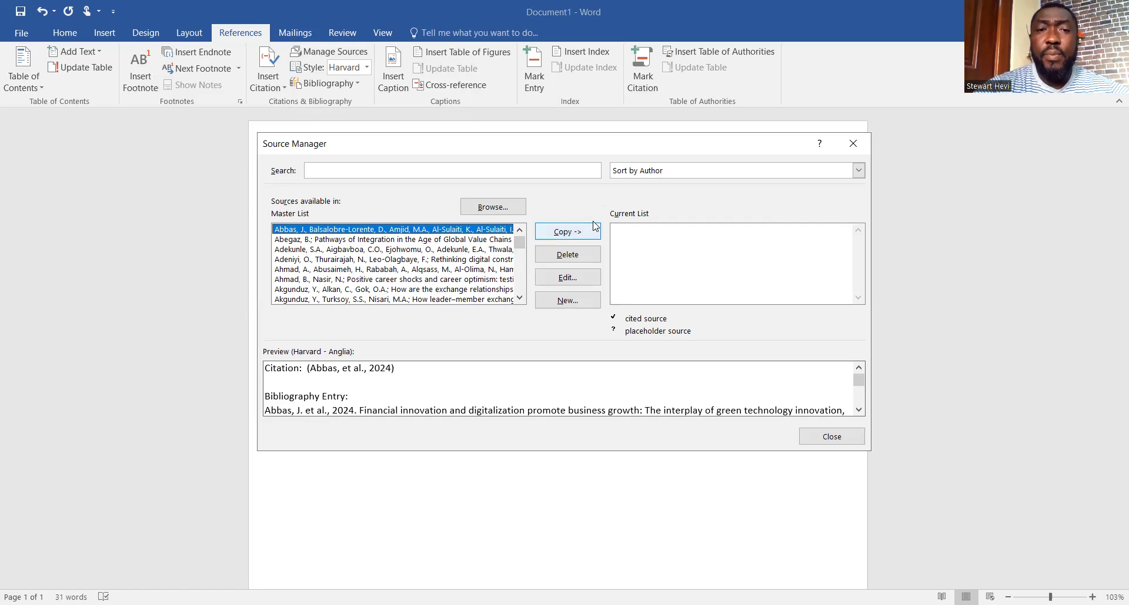
{"action": "left_click", "coordinate": [574, 299]}
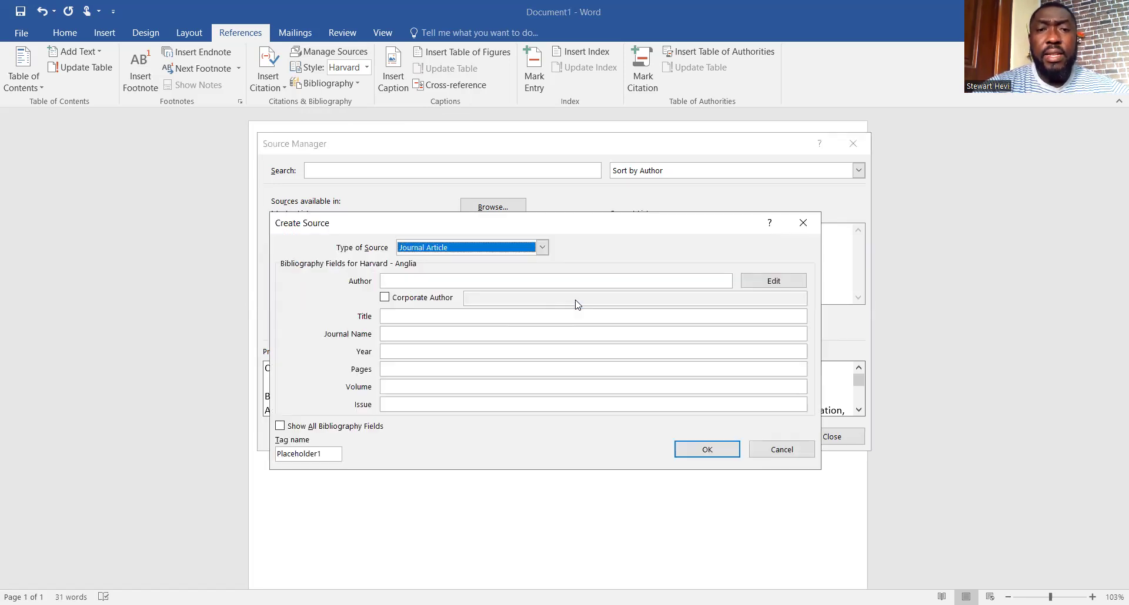
{"action": "left_click", "coordinate": [542, 249]}
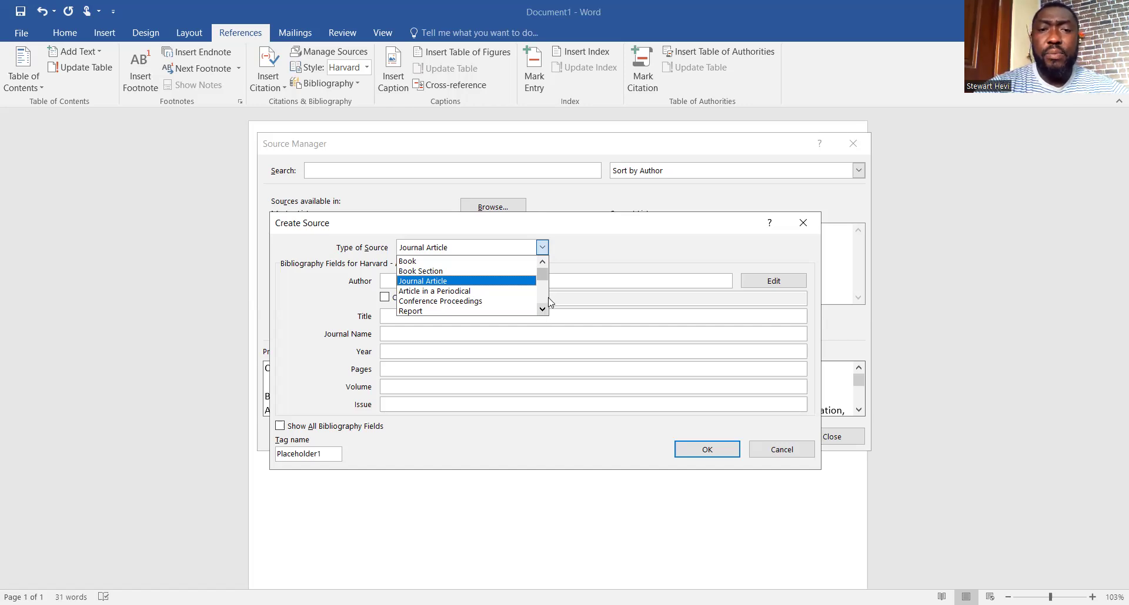
{"action": "key", "text": "Down"}
{"action": "mouse_move", "coordinate": [543, 270]}
{"action": "left_mouse_down"}
{"action": "mouse_move", "coordinate": [543, 289]}
{"action": "mouse_move", "coordinate": [543, 271]}
{"action": "left_mouse_up"}
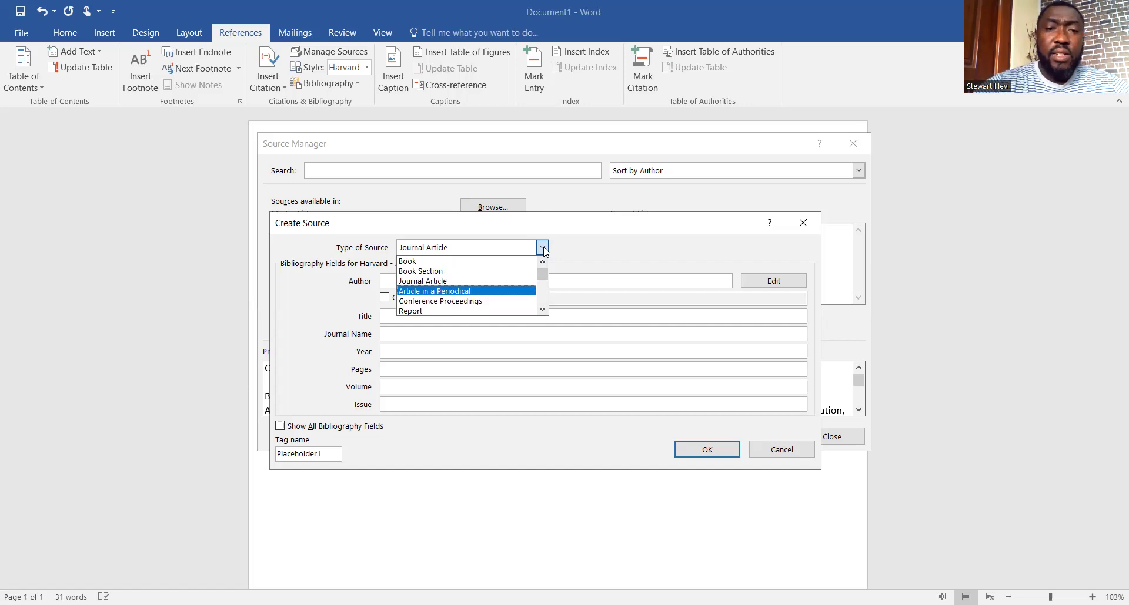
{"action": "left_click", "coordinate": [528, 252]}
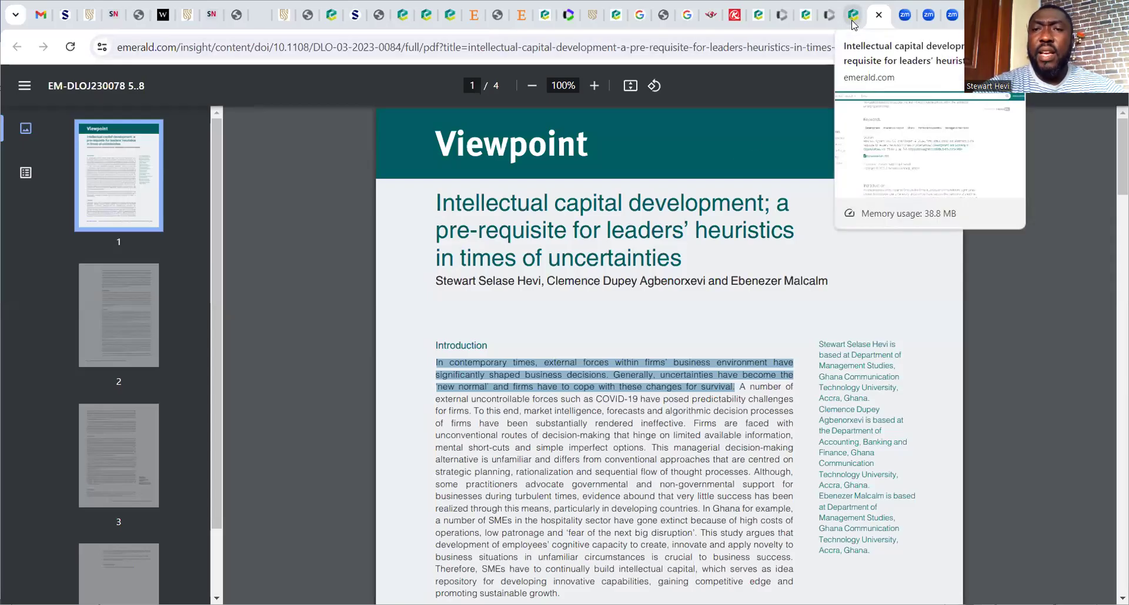
Switch to the Emerald article's web page tab, where its citation is shown
{"action": "key", "text": "ctrl+shift+Tab"}
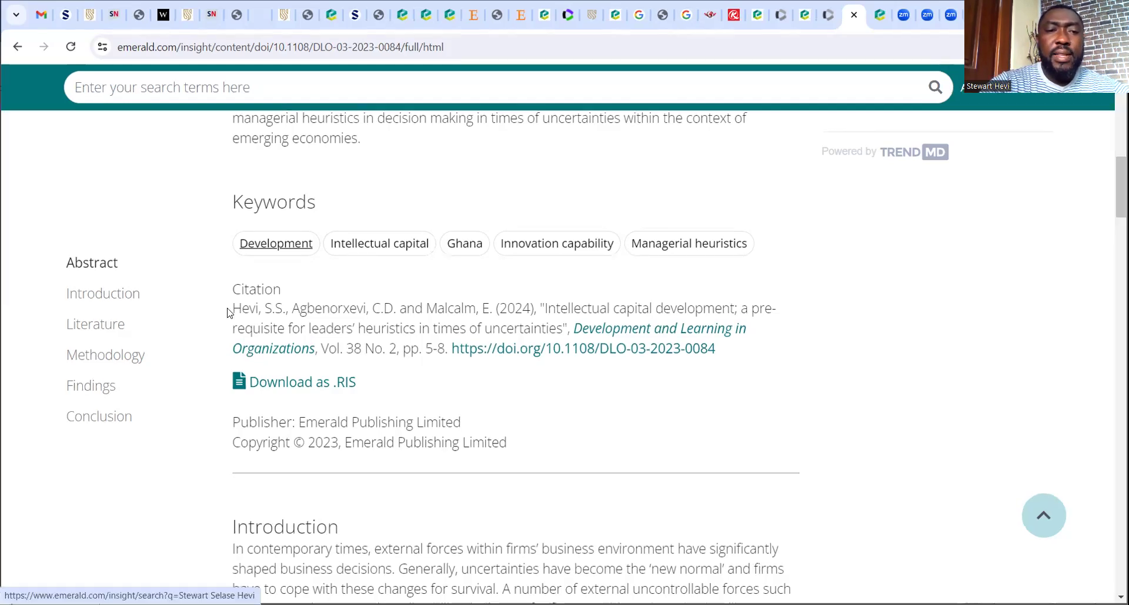
Copy the article's full citation text from the Emerald page
{"action": "left_click_drag", "start_coordinate": [232, 310], "coordinate": [734, 351]}
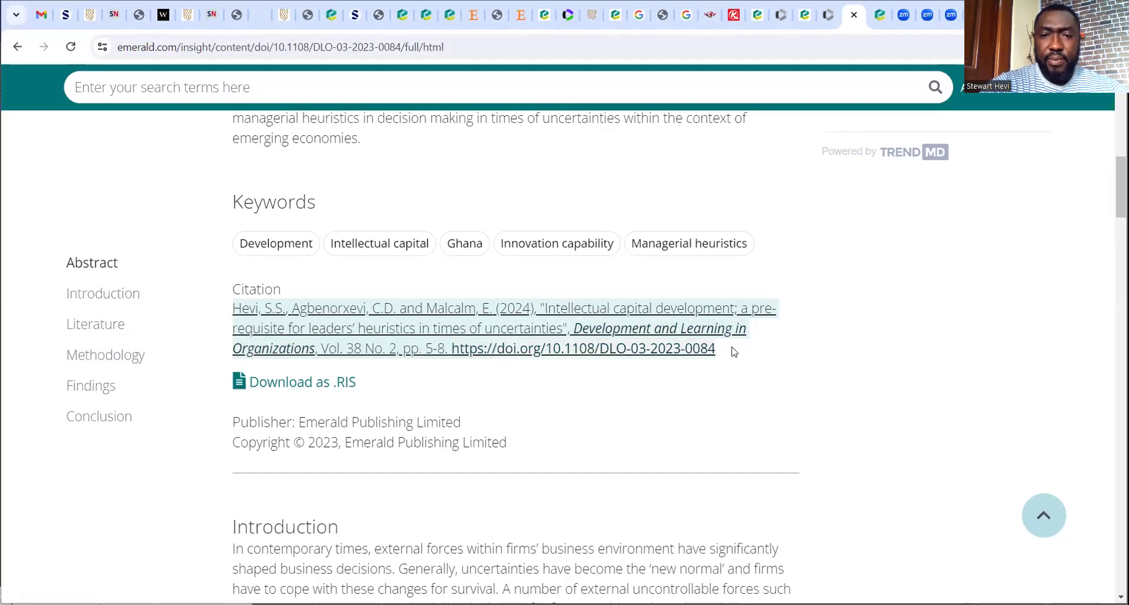
{"action": "right_click", "coordinate": [667, 327]}
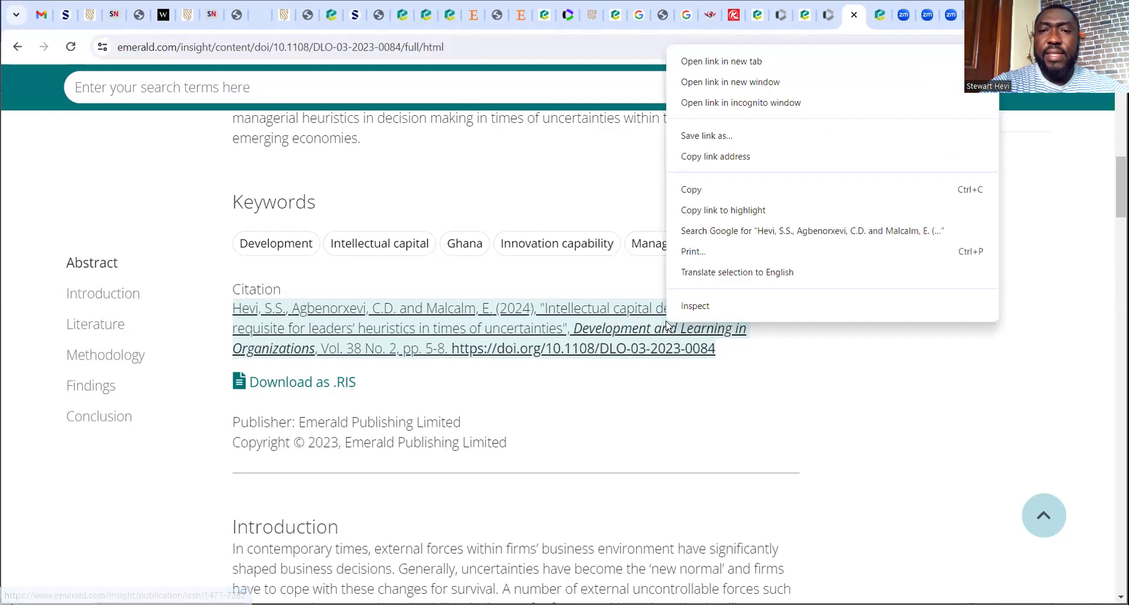
{"action": "left_click", "coordinate": [692, 190]}
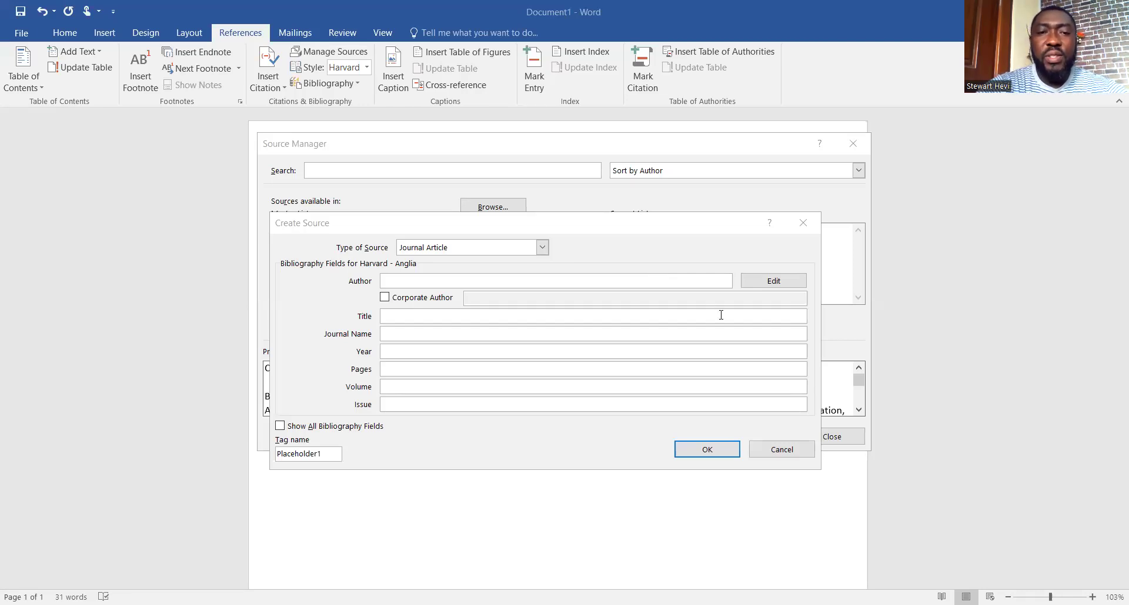
Paste the citation into Title and cut the leading authors and year out of it
{"action": "right_click", "coordinate": [403, 317]}
{"action": "left_click", "coordinate": [387, 362]}
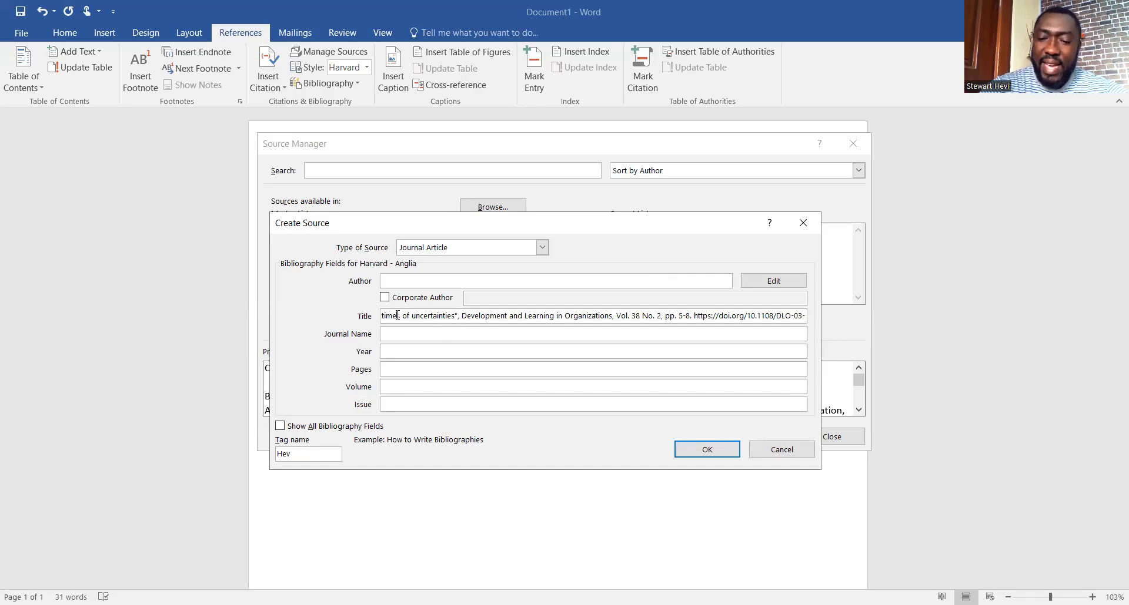
{"action": "key", "text": "Left"}
{"action": "key", "text": "Left"}
{"action": "key", "text": "Left"}
{"action": "key", "text": "Left"}
{"action": "key", "text": "Left"}
{"action": "key", "text": "Left"}
{"action": "key", "text": "Left"}
{"action": "key", "text": "Left"}
{"action": "key", "text": "Left"}
{"action": "key", "text": "Left"}
{"action": "key", "text": "Left"}
{"action": "key", "text": "Left"}
{"action": "key", "text": "Left"}
{"action": "key", "text": "Left"}
{"action": "key", "text": "Left"}
{"action": "key", "text": "Left"}
{"action": "key", "text": "Left"}
{"action": "key", "text": "Left"}
{"action": "key", "text": "Left"}
{"action": "key", "text": "Left"}
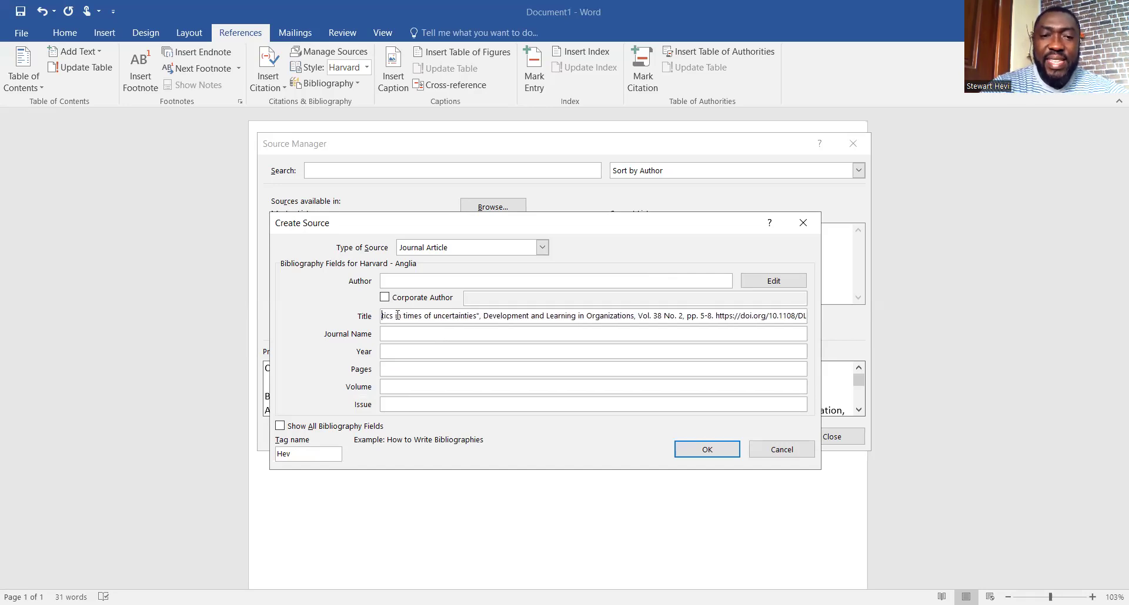
{"action": "key", "text": "Left"}
{"action": "key", "text": "Left"}
{"action": "key", "text": "Left"}
{"action": "key", "text": "Left"}
{"action": "key", "text": "Left"}
{"action": "key", "text": "Left"}
{"action": "key", "text": "Left"}
{"action": "key", "text": "Left"}
{"action": "key", "text": "Left"}
{"action": "key", "text": "Left"}
{"action": "key", "text": "Left"}
{"action": "key", "text": "Left"}
{"action": "key", "text": "Left"}
{"action": "key", "text": "Left"}
{"action": "key", "text": "Left"}
{"action": "key", "text": "Left"}
{"action": "key", "text": "Left"}
{"action": "key", "text": "Left"}
{"action": "key", "text": "Left"}
{"action": "key", "text": "Left"}
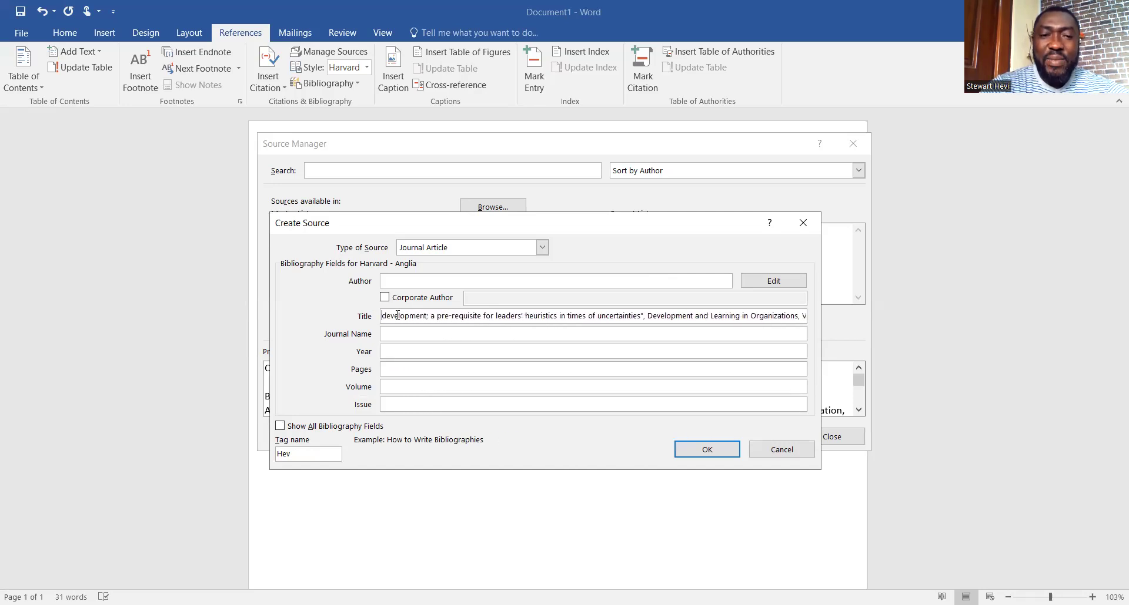
{"action": "key", "text": "Left"}
{"action": "key", "text": "Left"}
{"action": "key", "text": "Left"}
{"action": "key", "text": "Left"}
{"action": "key", "text": "Left"}
{"action": "key", "text": "Left"}
{"action": "key", "text": "Left"}
{"action": "key", "text": "Left"}
{"action": "key", "text": "Left"}
{"action": "key", "text": "Left"}
{"action": "key", "text": "Left"}
{"action": "key", "text": "Left"}
{"action": "key", "text": "Left"}
{"action": "key", "text": "Left"}
{"action": "key", "text": "Left"}
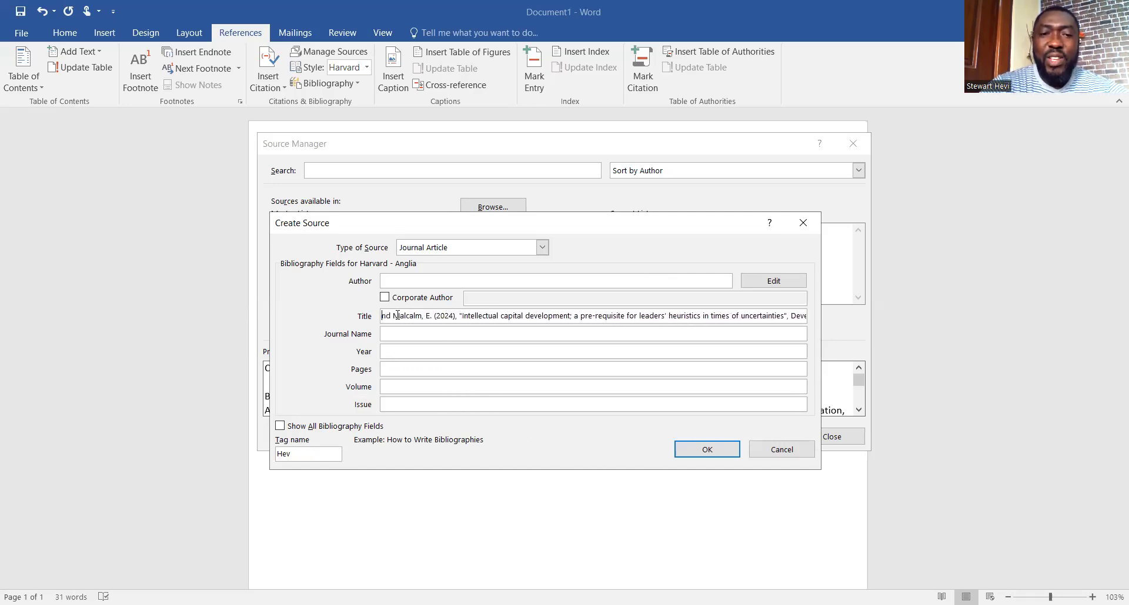
{"action": "left_click", "coordinate": [460, 318]}
{"action": "left_click_drag", "start_coordinate": [460, 318], "coordinate": [402, 318]}
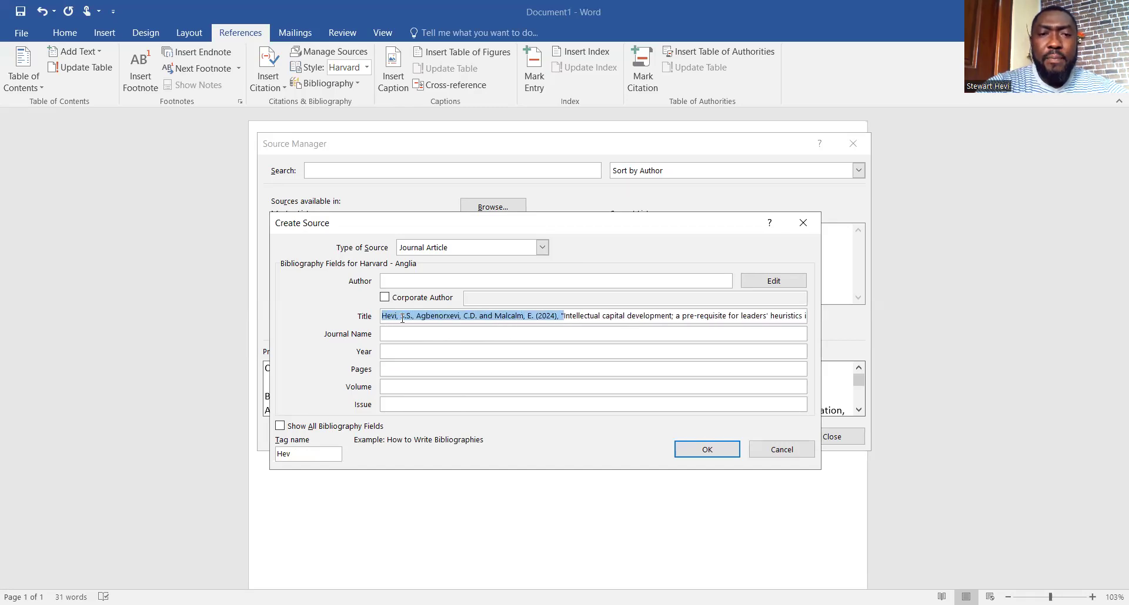
{"action": "right_click", "coordinate": [402, 318]}
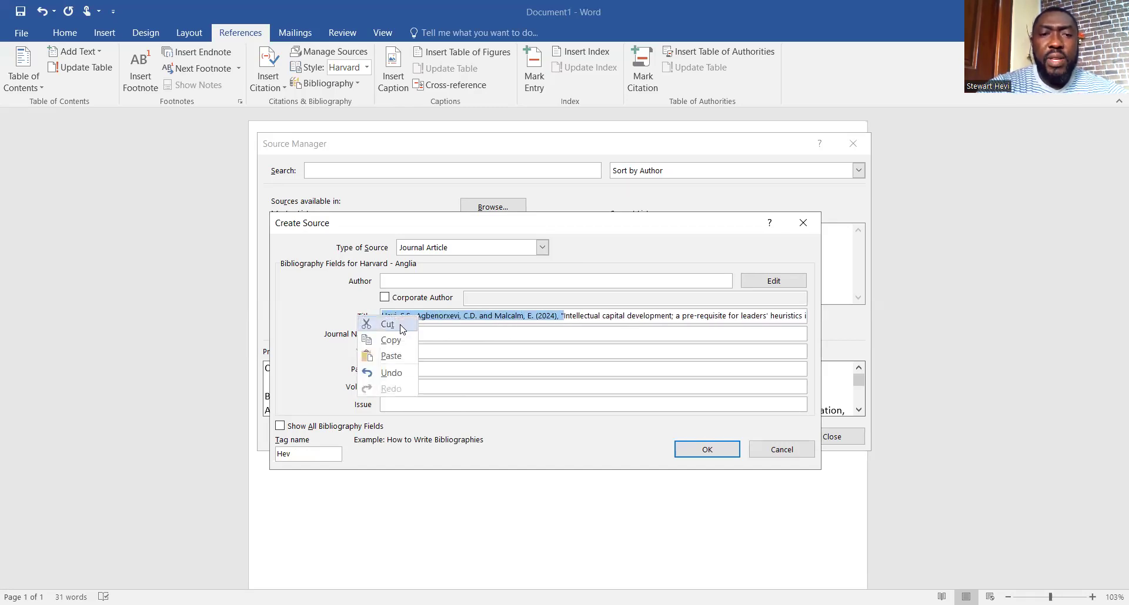
{"action": "left_click", "coordinate": [401, 326]}
{"action": "left_click", "coordinate": [388, 280]}
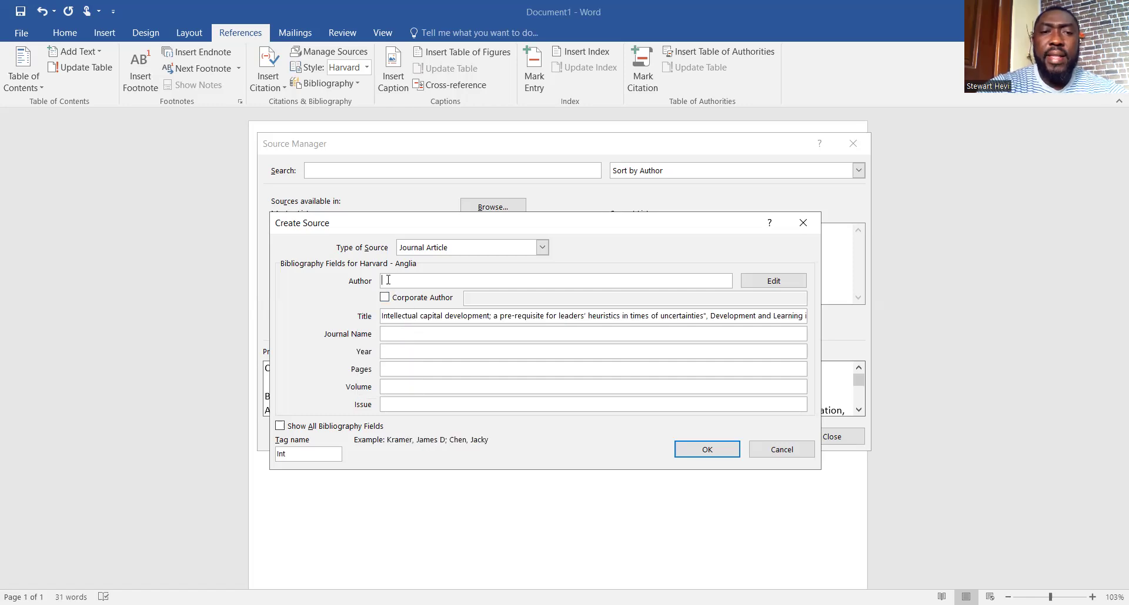
Paste the authors and year into Author, and cut the journal details from Title
{"action": "right_click", "coordinate": [388, 280]}
{"action": "left_click", "coordinate": [372, 321]}
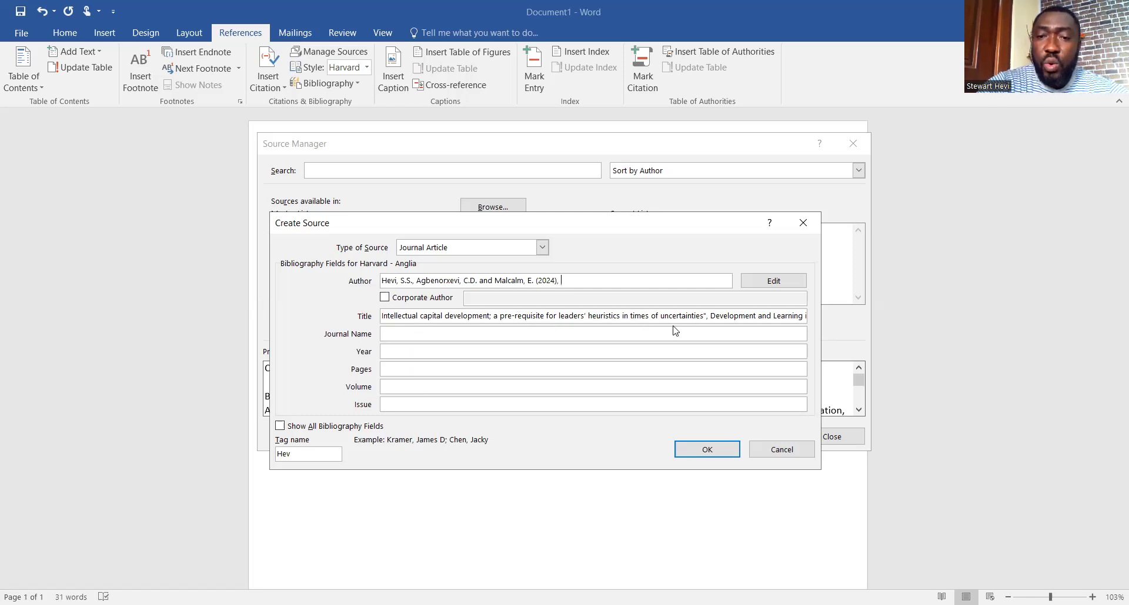
{"action": "left_click_drag", "start_coordinate": [712, 316], "coordinate": [827, 328]}
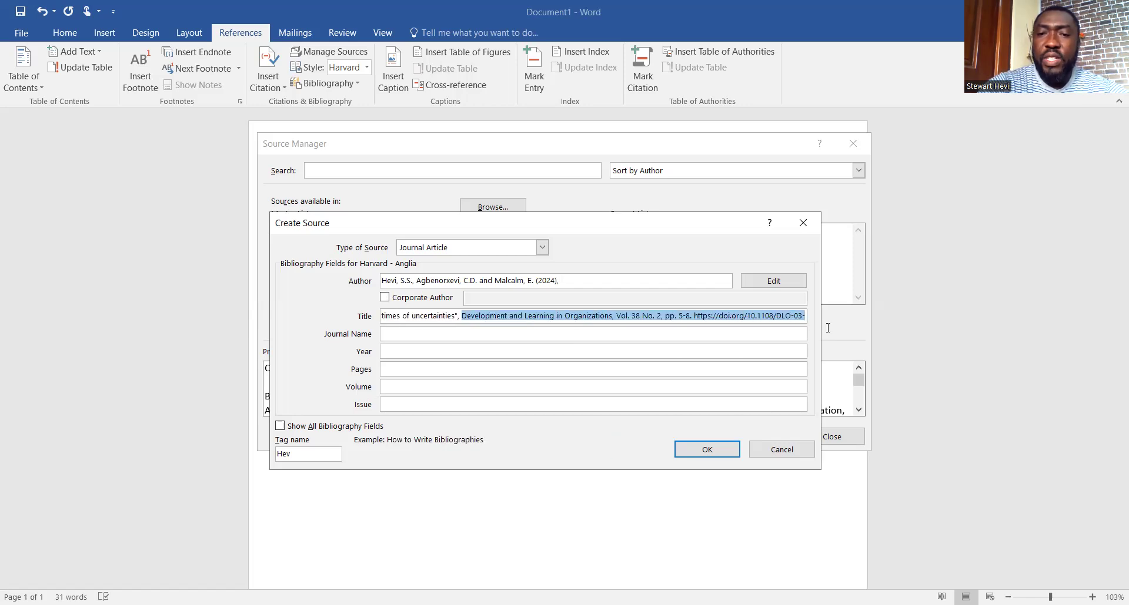
{"action": "right_click", "coordinate": [702, 317]}
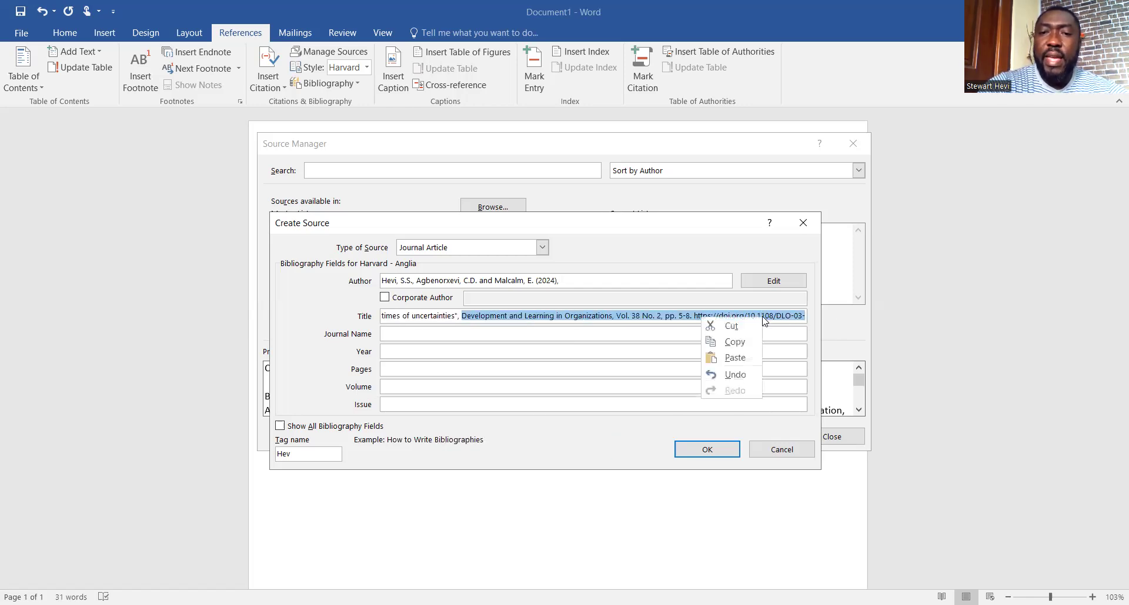
{"action": "left_click", "coordinate": [731, 327]}
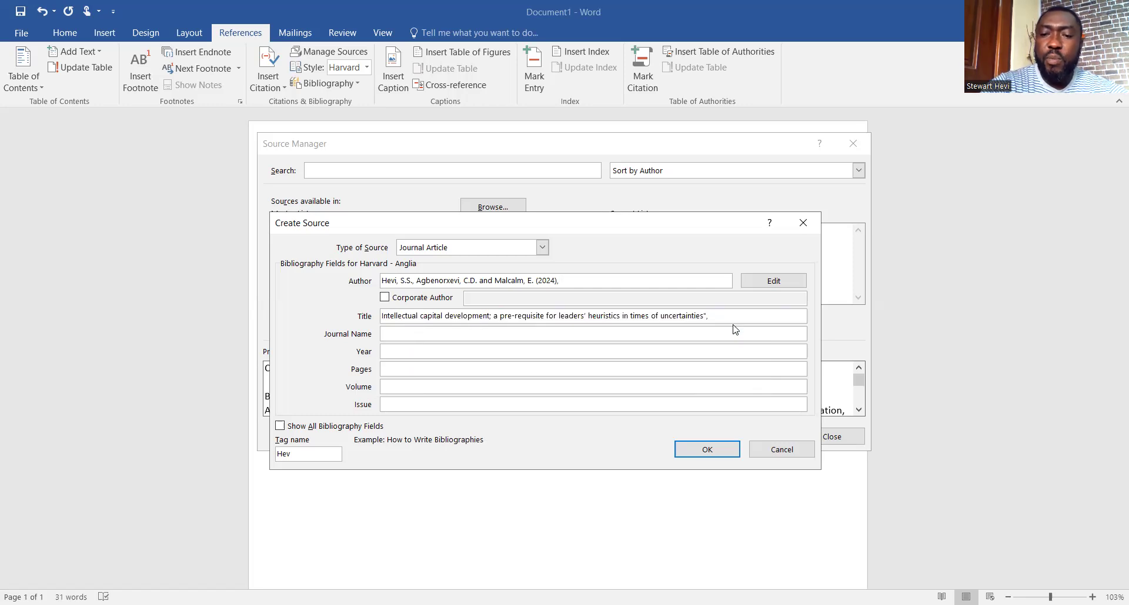
{"action": "key", "text": "BackSpace"}
{"action": "key", "text": "BackSpace"}
{"action": "key", "text": "BackSpace"}
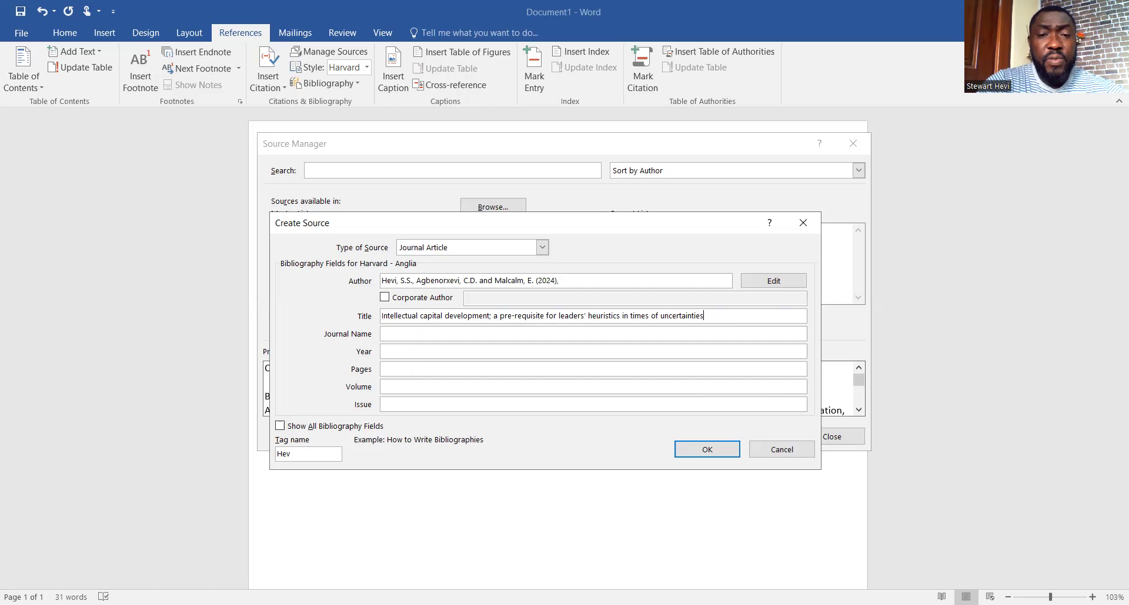
{"action": "left_click", "coordinate": [383, 335]}
{"action": "right_click", "coordinate": [384, 334]}
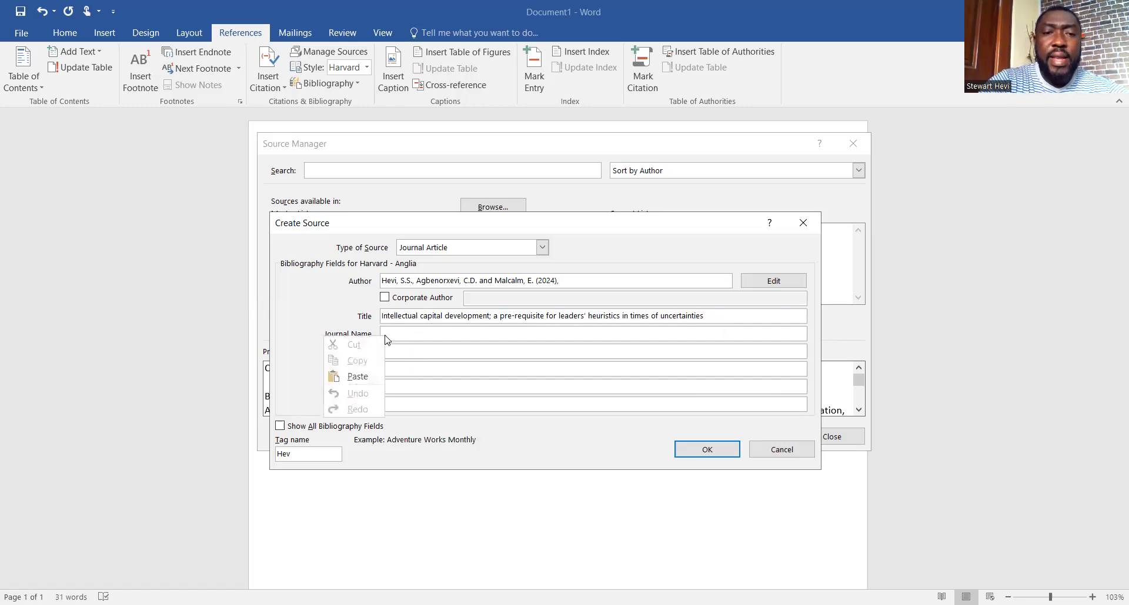
Paste into Journal Name and cut the volume, pages and DOI, leaving 'Development and Learning in Organizations'
{"action": "left_click", "coordinate": [357, 377]}
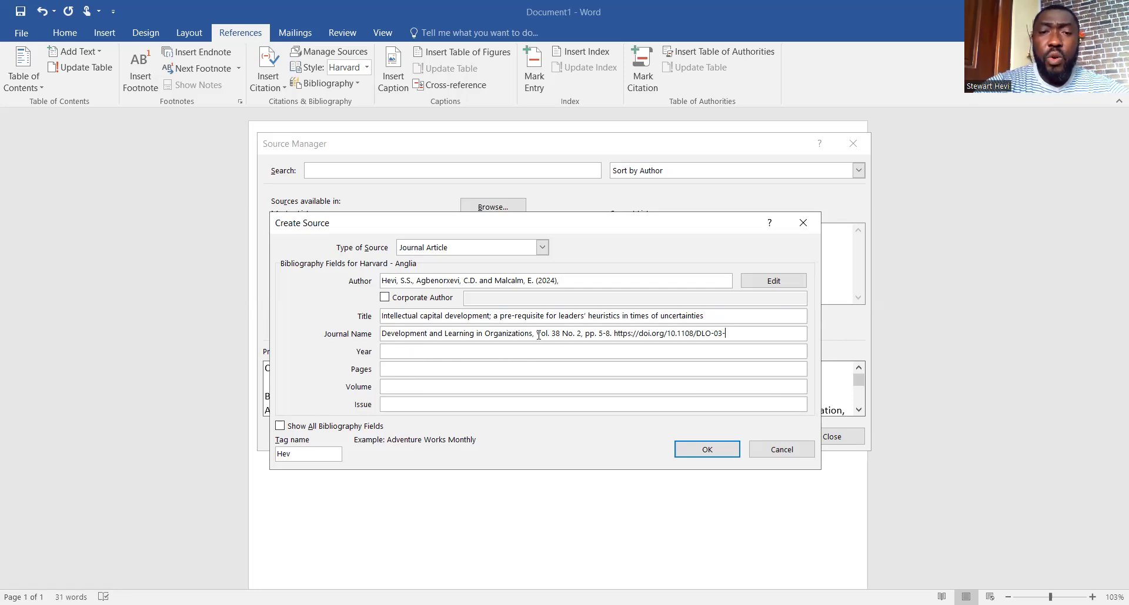
{"action": "left_click_drag", "start_coordinate": [538, 335], "coordinate": [728, 335]}
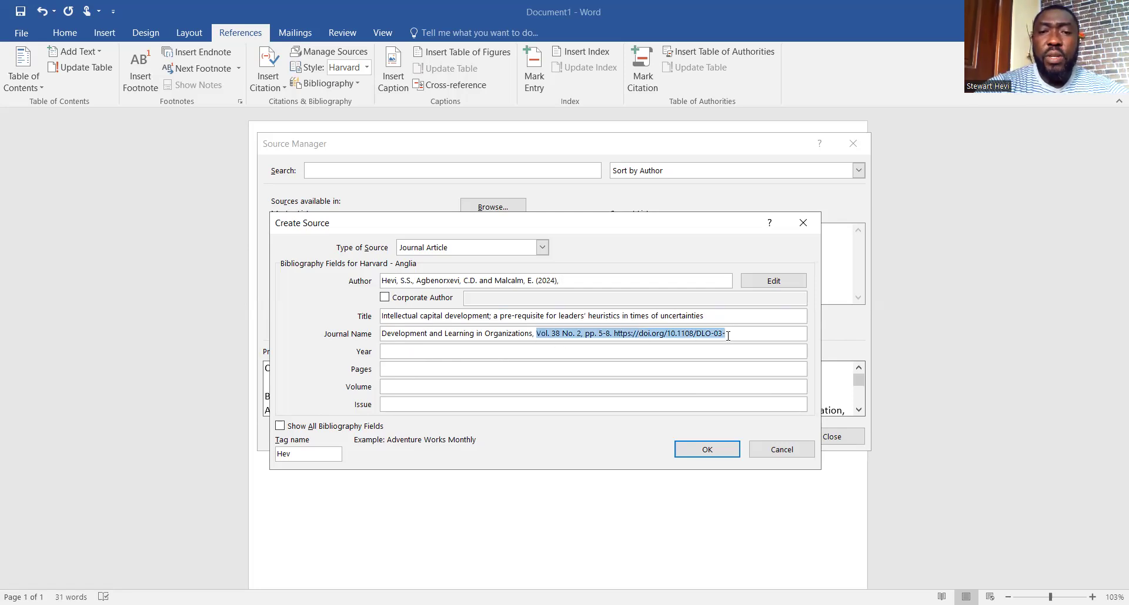
{"action": "right_click", "coordinate": [692, 334]}
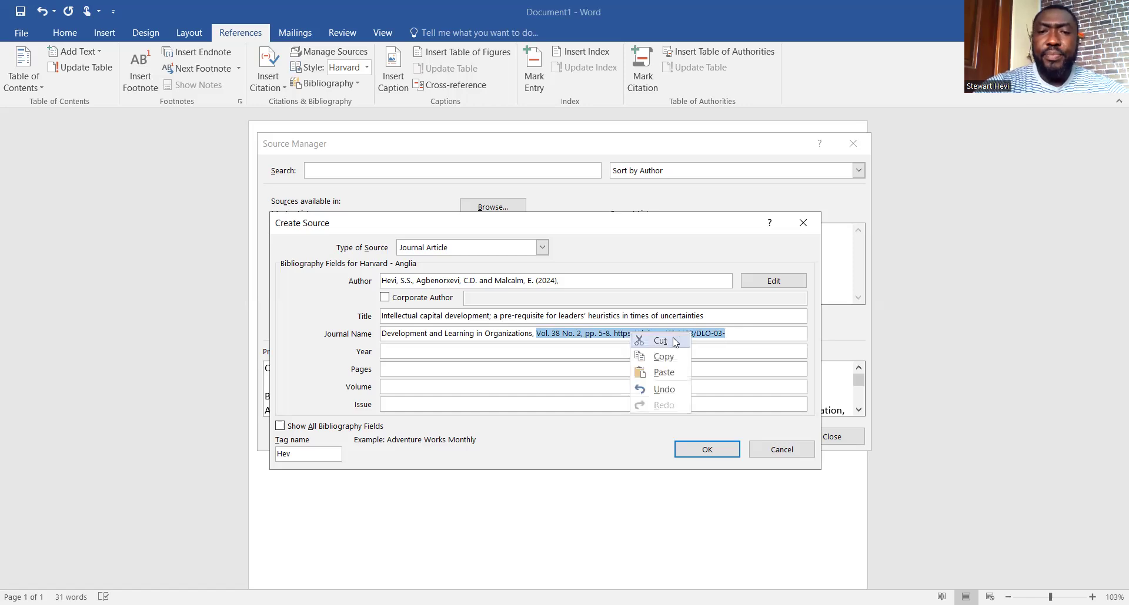
{"action": "left_click", "coordinate": [659, 341]}
{"action": "key", "text": "BackSpace"}
{"action": "key", "text": "BackSpace"}
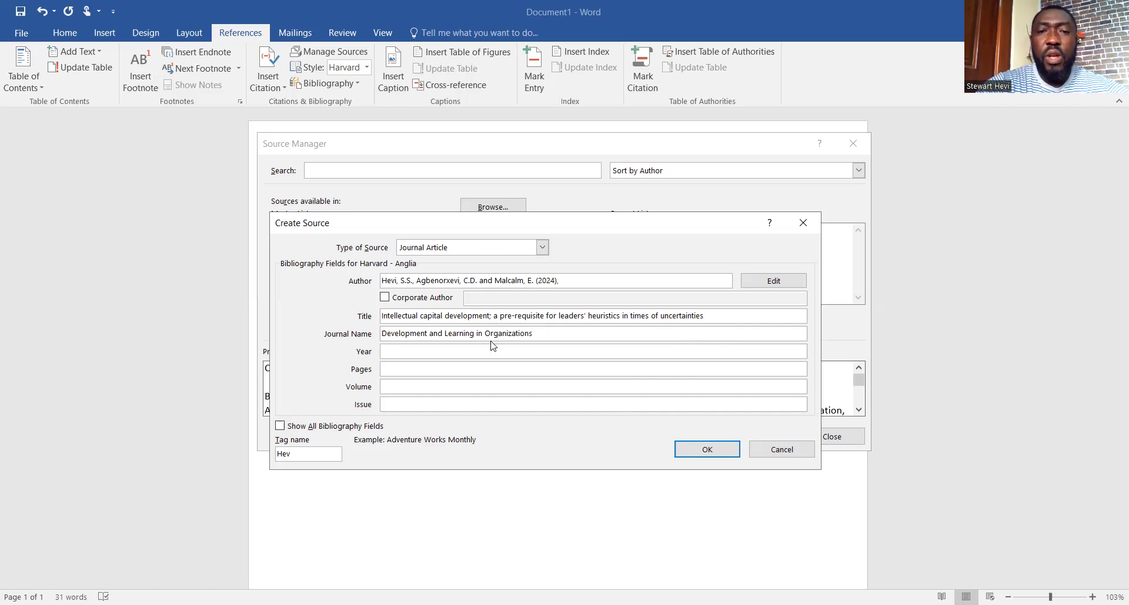
{"action": "left_click", "coordinate": [568, 281]}
Remove the year from Author, set Year to 2024, and paste the volume/pages/DOI text into Pages
{"action": "key", "text": "BackSpace"}
{"action": "key", "text": "BackSpace"}
{"action": "key", "text": "BackSpace"}
{"action": "key", "text": "BackSpace"}
{"action": "key", "text": "BackSpace"}
{"action": "key", "text": "BackSpace"}
{"action": "key", "text": "BackSpace"}
{"action": "key", "text": "BackSpace"}
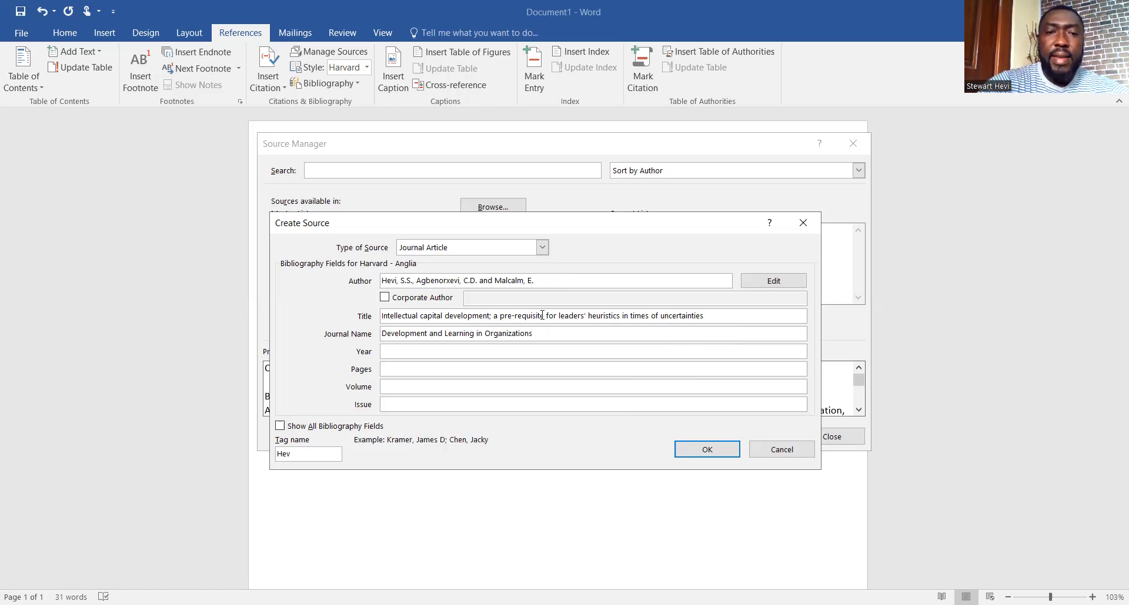
{"action": "left_click", "coordinate": [402, 351]}
{"action": "type", "text": "2024"}
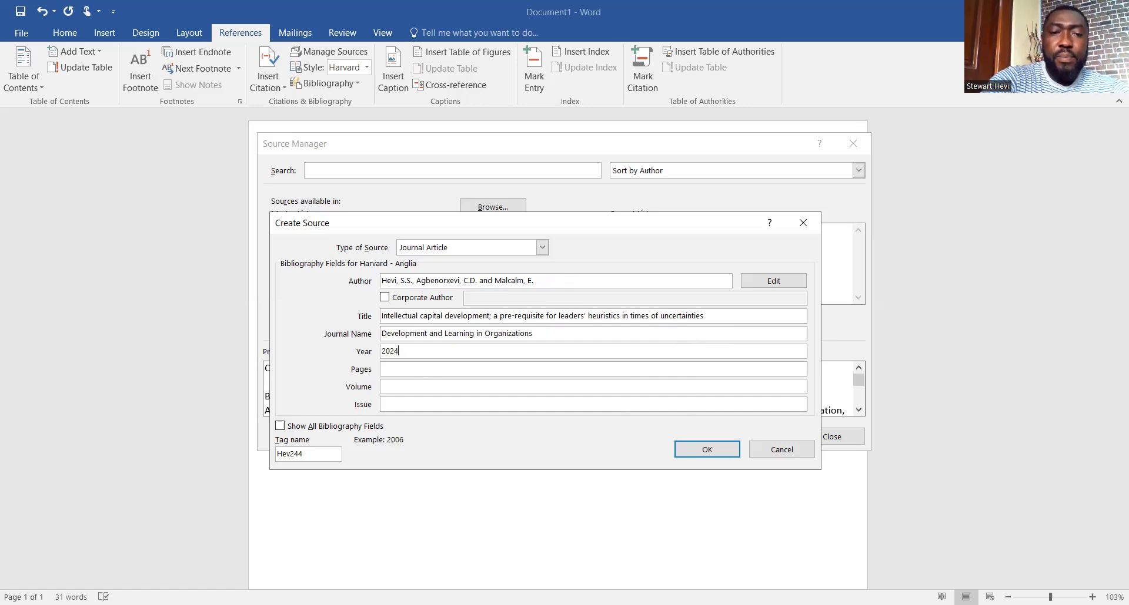
{"action": "left_click", "coordinate": [402, 370]}
{"action": "right_click", "coordinate": [402, 370]}
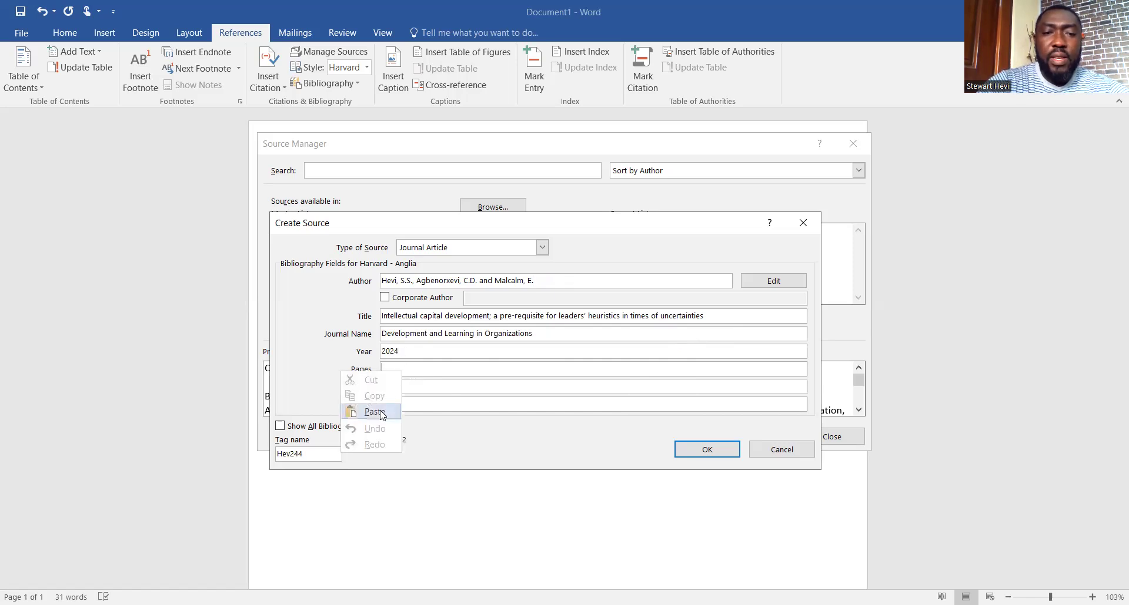
{"action": "left_click", "coordinate": [381, 413]}
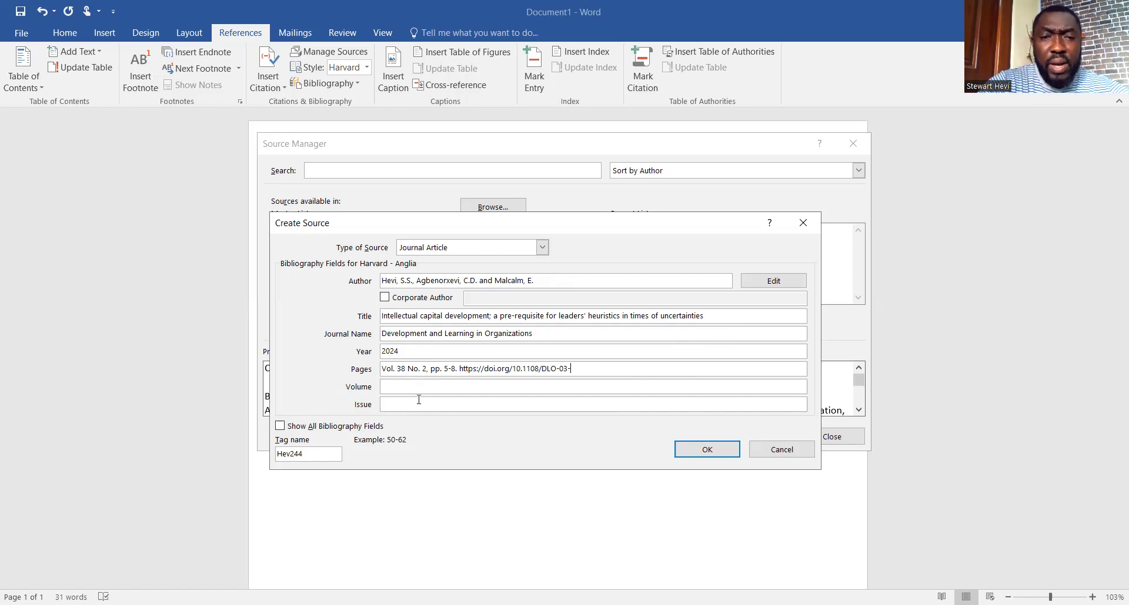
{"action": "left_click", "coordinate": [398, 385]}
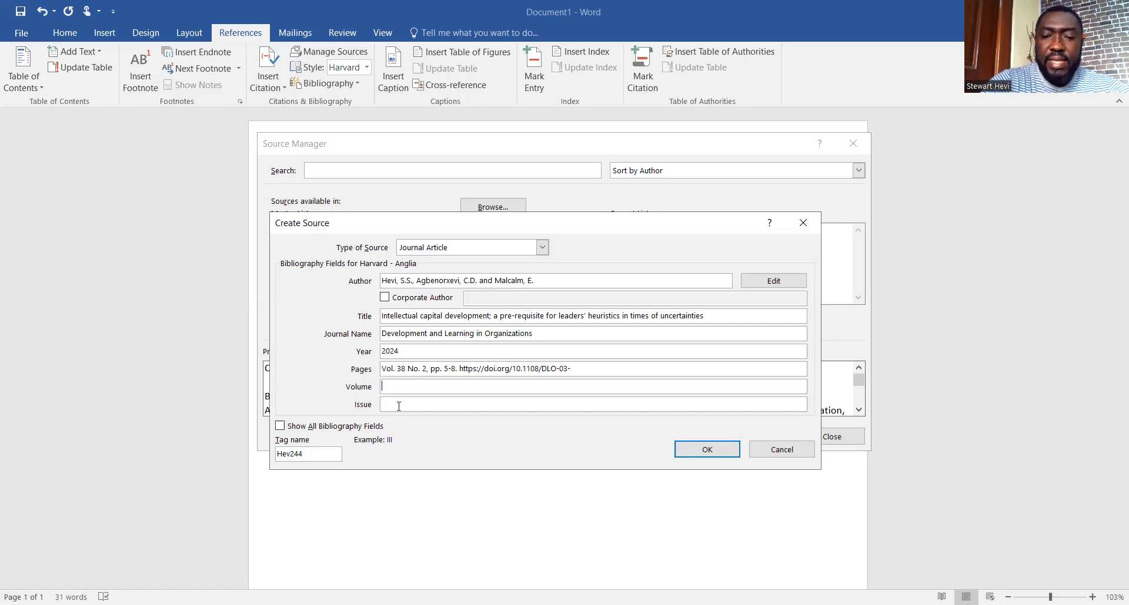
Enter Volume 38 and Issue 2
{"action": "type", "text": "38"}
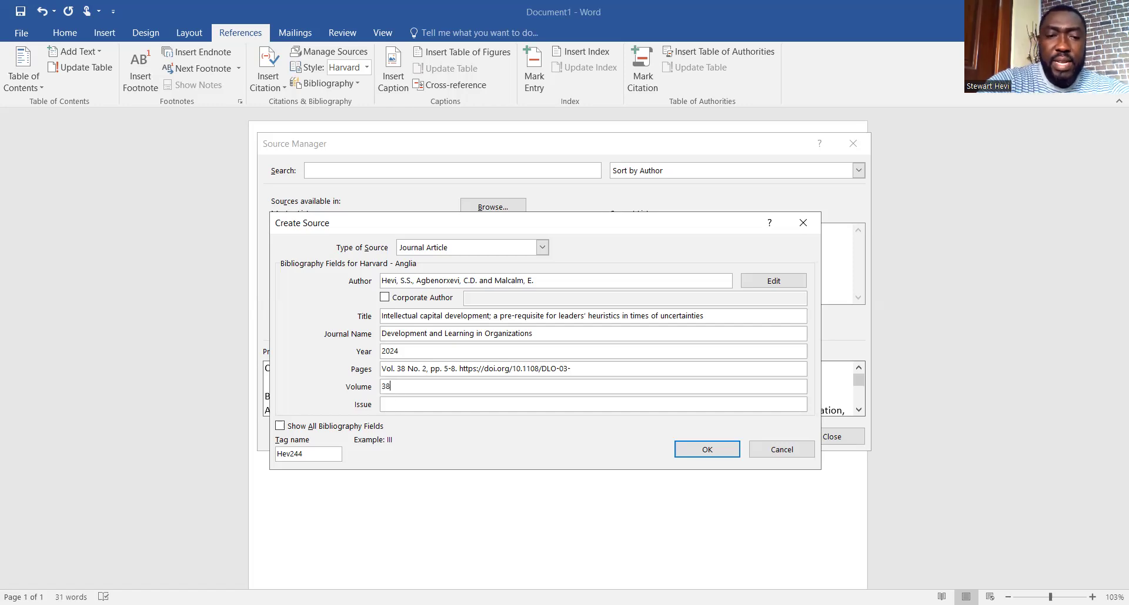
{"action": "left_click", "coordinate": [400, 405]}
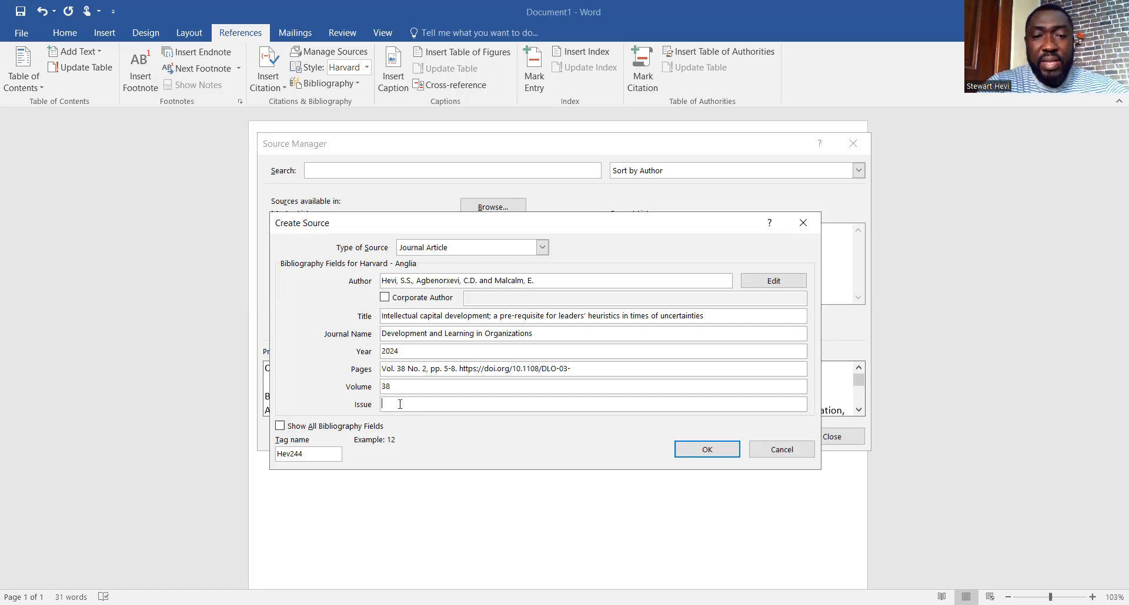
{"action": "type", "text": "2"}
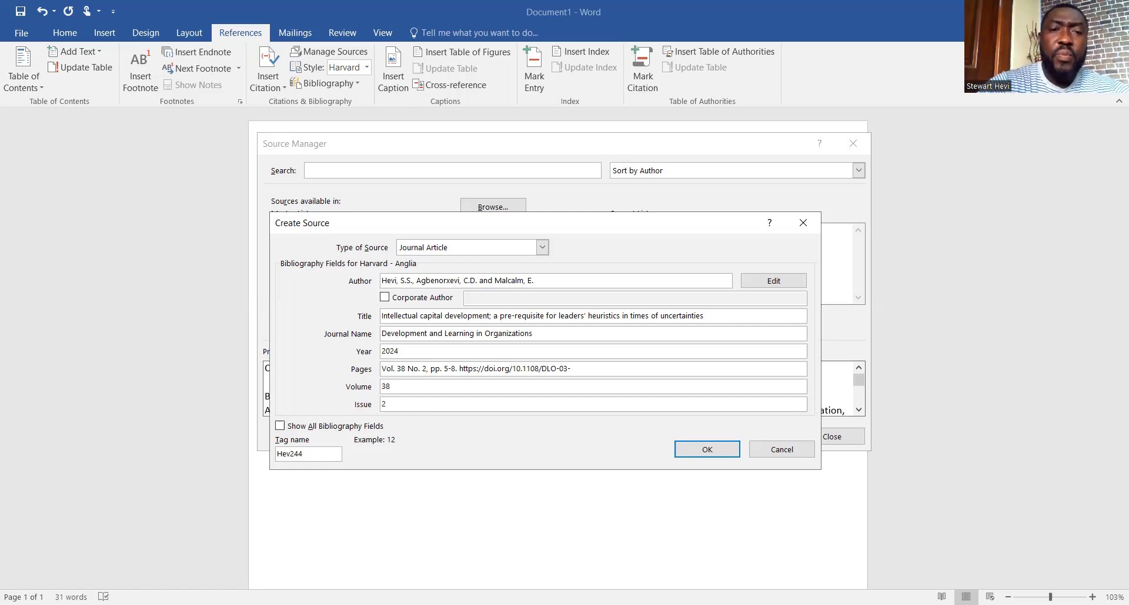
Clear the Pages field and paste in page range 5-8 with the full DOI
{"action": "left_click", "coordinate": [444, 370]}
{"action": "key", "text": "BackSpace"}
{"action": "key", "text": "BackSpace"}
{"action": "key", "text": "BackSpace"}
{"action": "key", "text": "BackSpace"}
{"action": "key", "text": "BackSpace"}
{"action": "key", "text": "BackSpace"}
{"action": "key", "text": "BackSpace"}
{"action": "key", "text": "BackSpace"}
{"action": "key", "text": "BackSpace"}
{"action": "key", "text": "BackSpace"}
{"action": "key", "text": "BackSpace"}
{"action": "key", "text": "BackSpace"}
{"action": "key", "text": "BackSpace"}
{"action": "key", "text": "BackSpace"}
{"action": "key", "text": "BackSpace"}
{"action": "key", "text": "BackSpace"}
{"action": "key", "text": "BackSpace"}
{"action": "key", "text": "BackSpace"}
{"action": "key", "text": "BackSpace"}
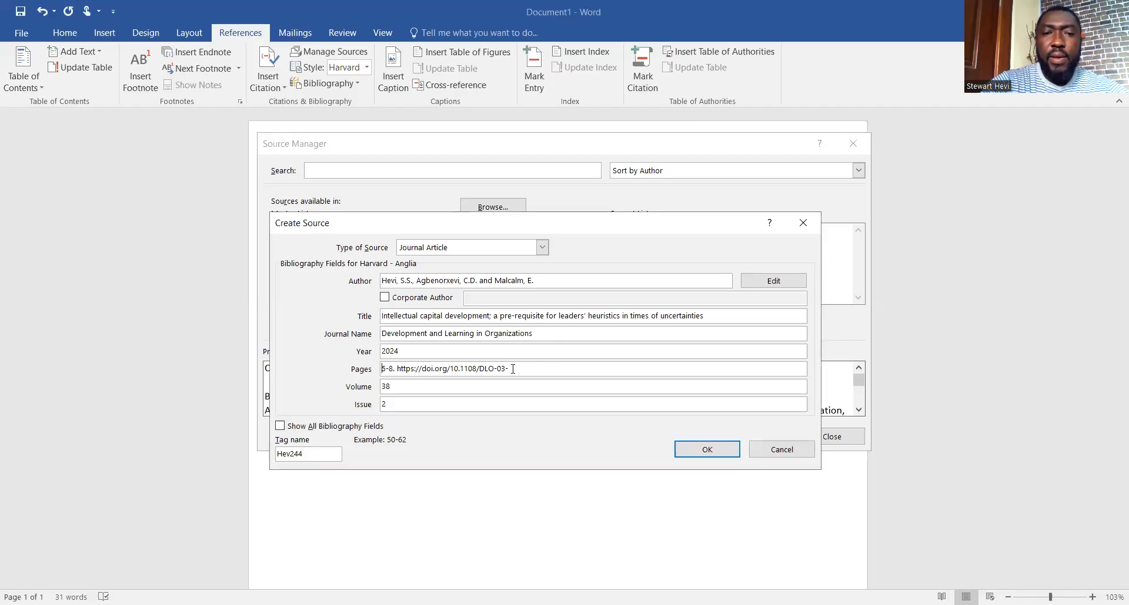
{"action": "key", "text": "BackSpace"}
{"action": "key", "text": "BackSpace"}
{"action": "key", "text": "BackSpace"}
{"action": "key", "text": "BackSpace"}
{"action": "key", "text": "BackSpace"}
{"action": "key", "text": "BackSpace"}
{"action": "key", "text": "BackSpace"}
{"action": "key", "text": "BackSpace"}
{"action": "key", "text": "BackSpace"}
{"action": "key", "text": "BackSpace"}
{"action": "key", "text": "BackSpace"}
{"action": "key", "text": "BackSpace"}
{"action": "key", "text": "BackSpace"}
{"action": "key", "text": "BackSpace"}
{"action": "key", "text": "BackSpace"}
{"action": "key", "text": "BackSpace"}
{"action": "key", "text": "BackSpace"}
{"action": "key", "text": "BackSpace"}
{"action": "key", "text": "BackSpace"}
{"action": "key", "text": "BackSpace"}
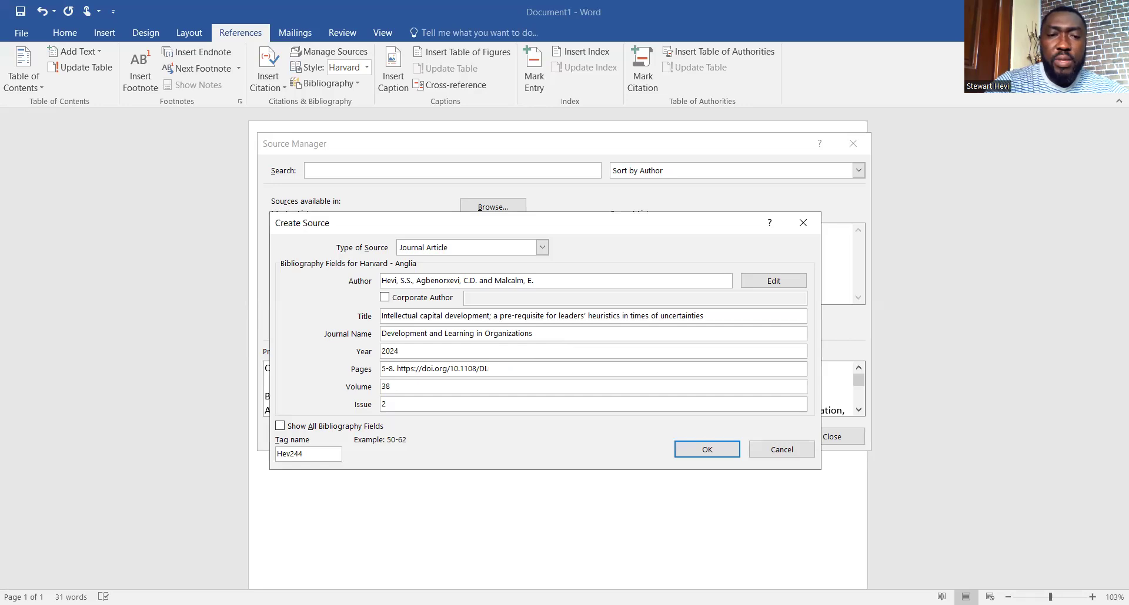
{"action": "key", "text": "BackSpace"}
{"action": "key", "text": "BackSpace"}
{"action": "key", "text": "BackSpace"}
{"action": "key", "text": "BackSpace"}
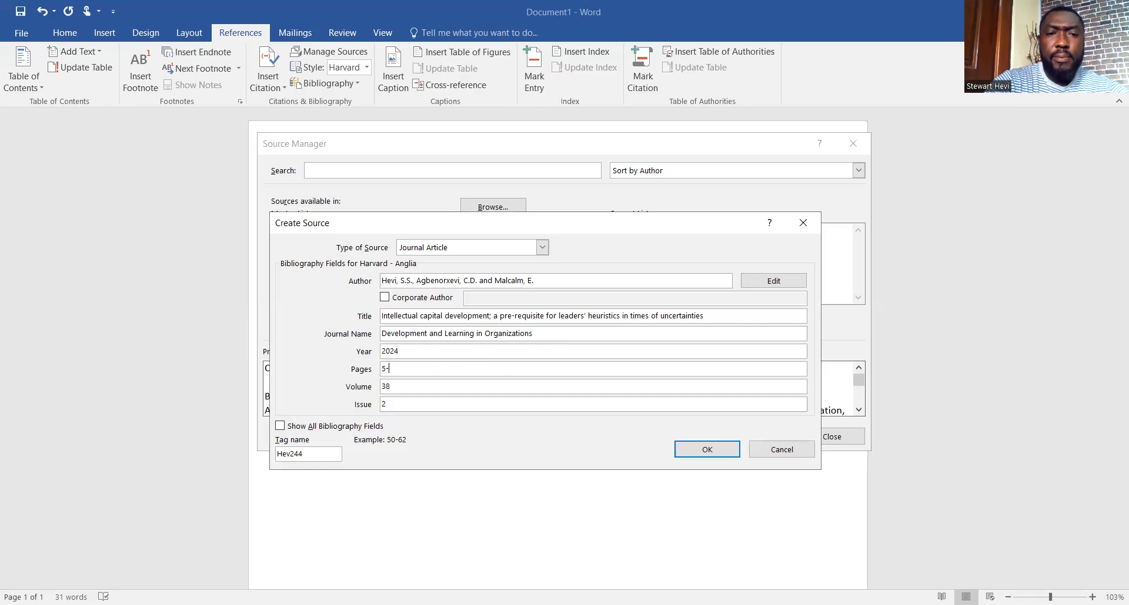
{"action": "right_click", "coordinate": [389, 369]}
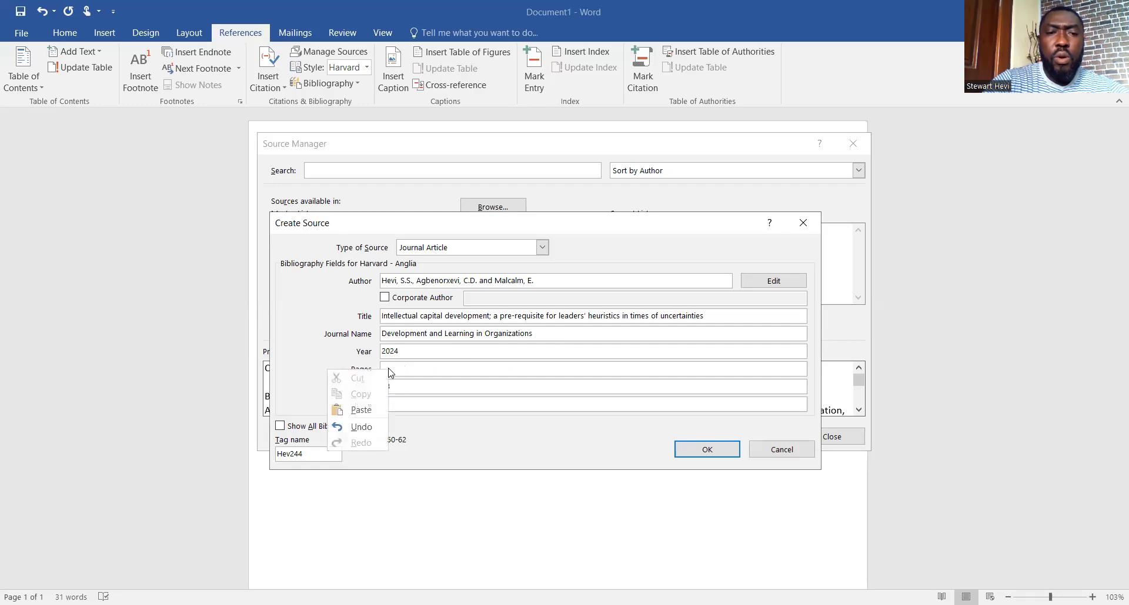
{"action": "left_click", "coordinate": [362, 410]}
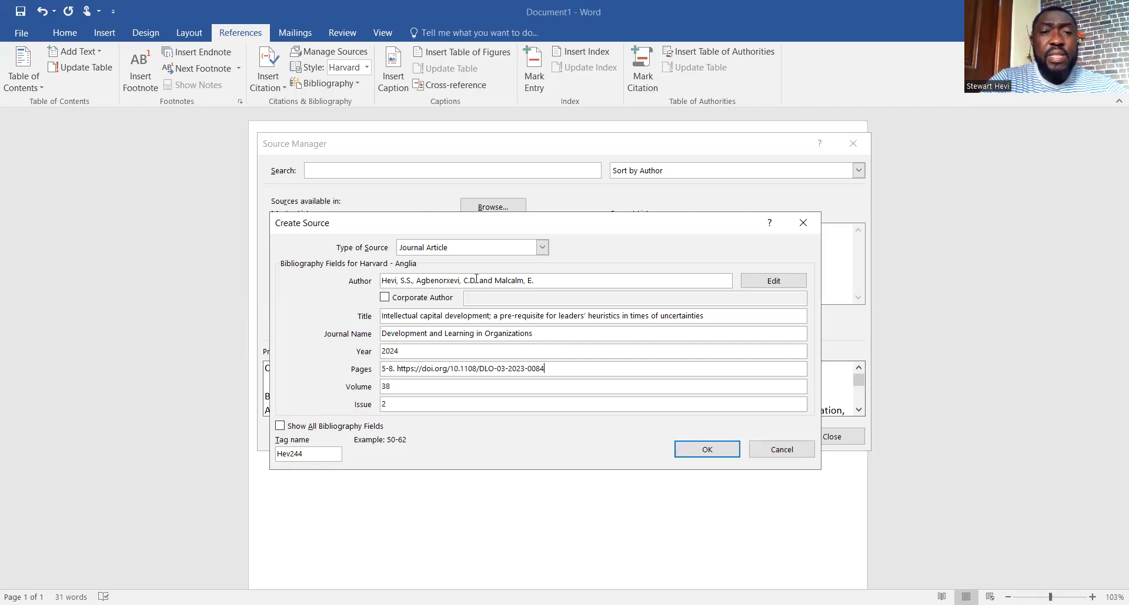
In Author, replace the separating commas and 'and' with semicolons between the three authors
{"action": "left_click", "coordinate": [416, 285]}
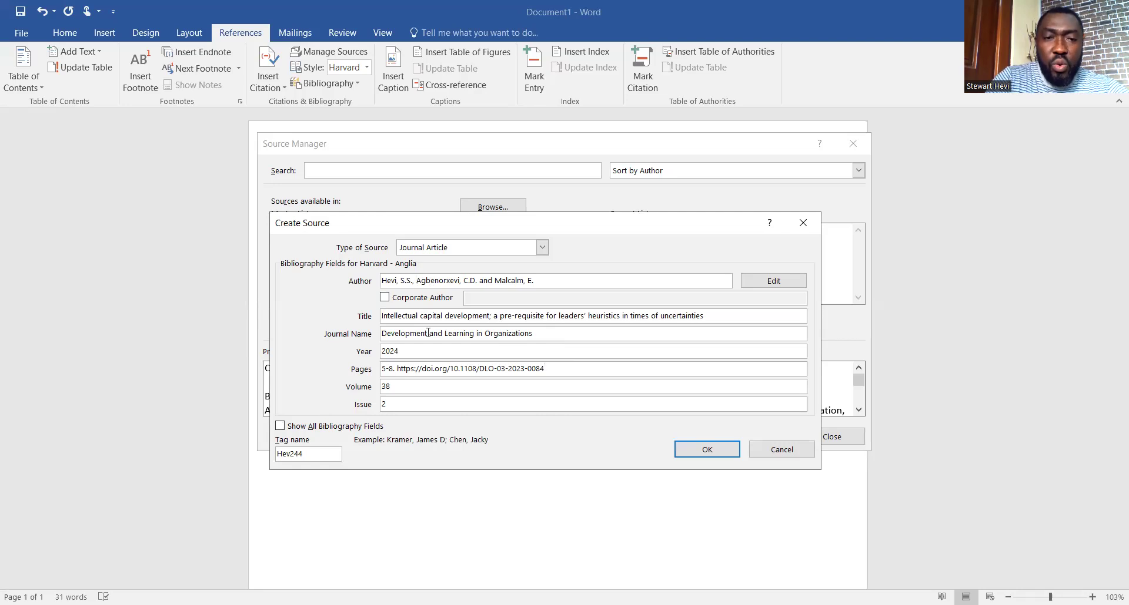
{"action": "key", "text": "Left"}
{"action": "key", "text": "Left"}
{"action": "key", "text": "Left"}
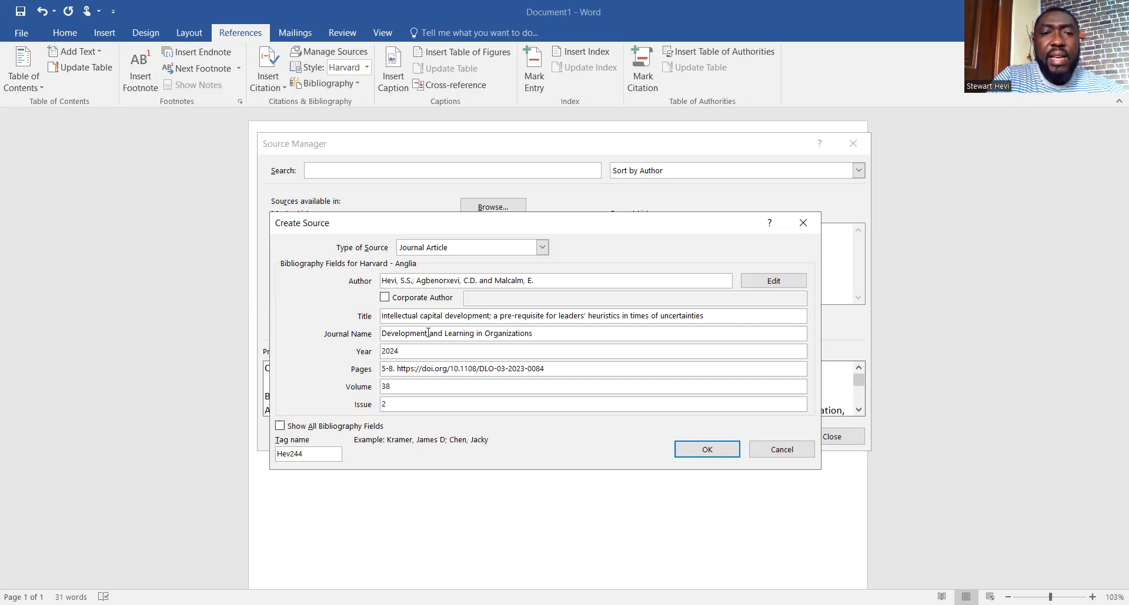
{"action": "type", "text": ".,"}
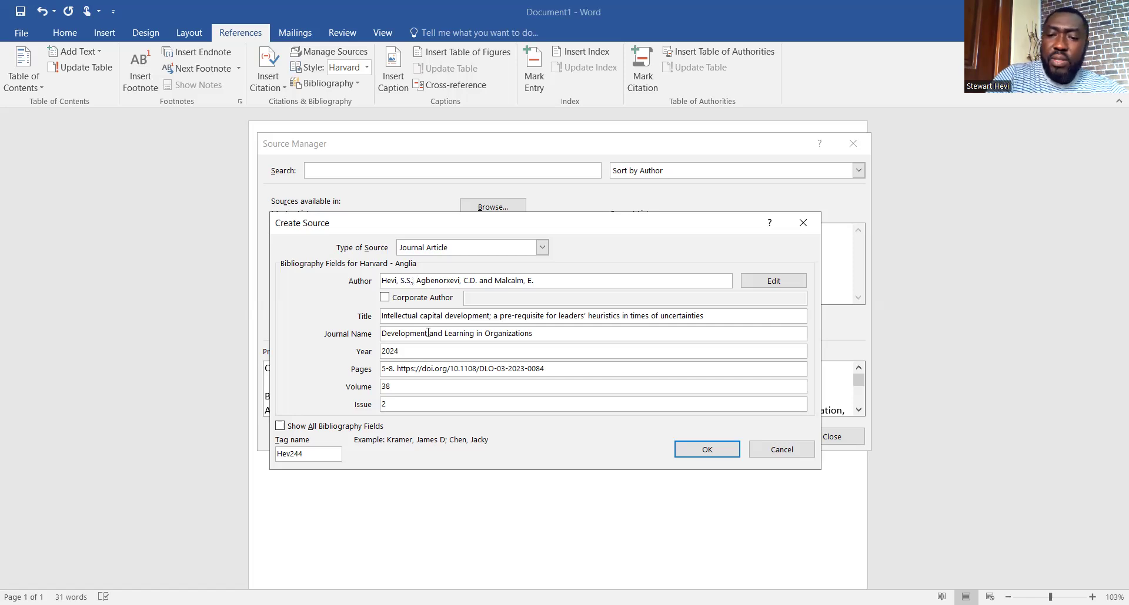
{"action": "key", "text": "BackSpace"}
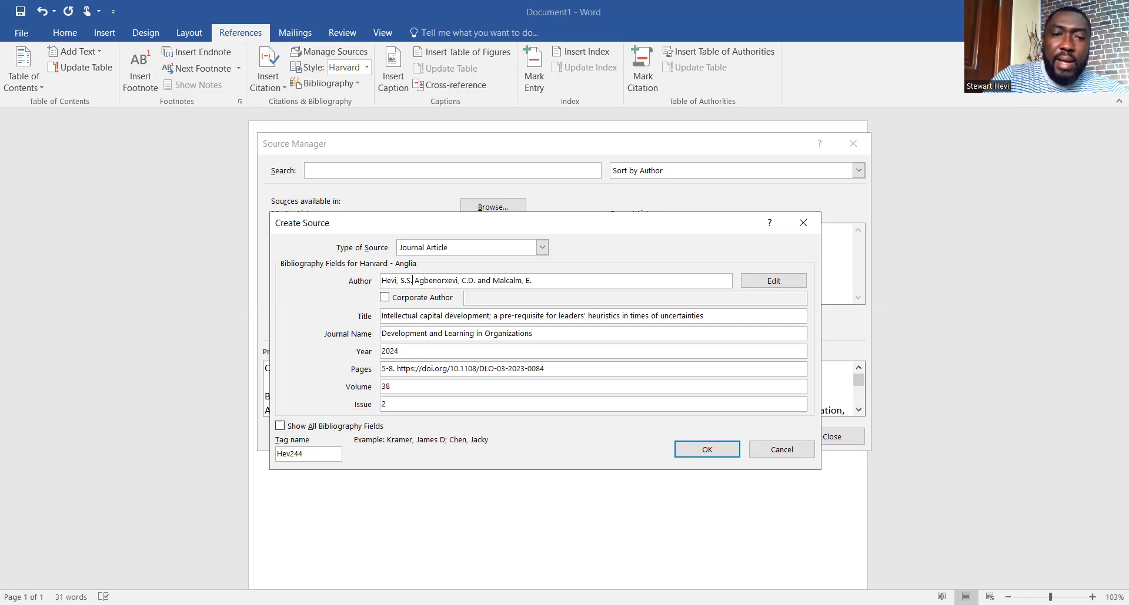
{"action": "type", "text": ";"}
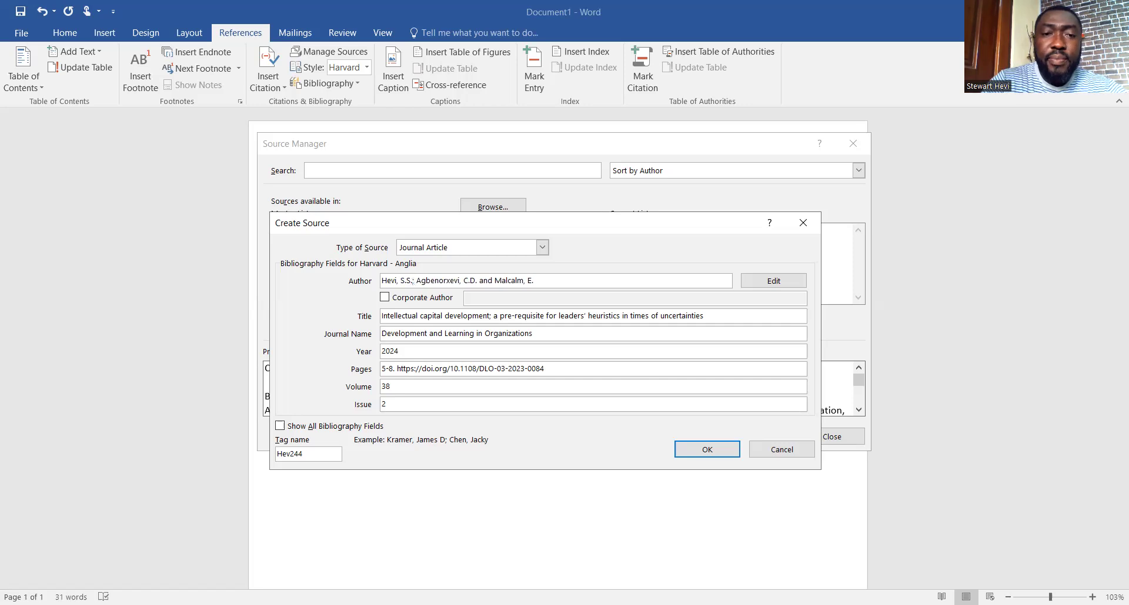
{"action": "left_click", "coordinate": [445, 280]}
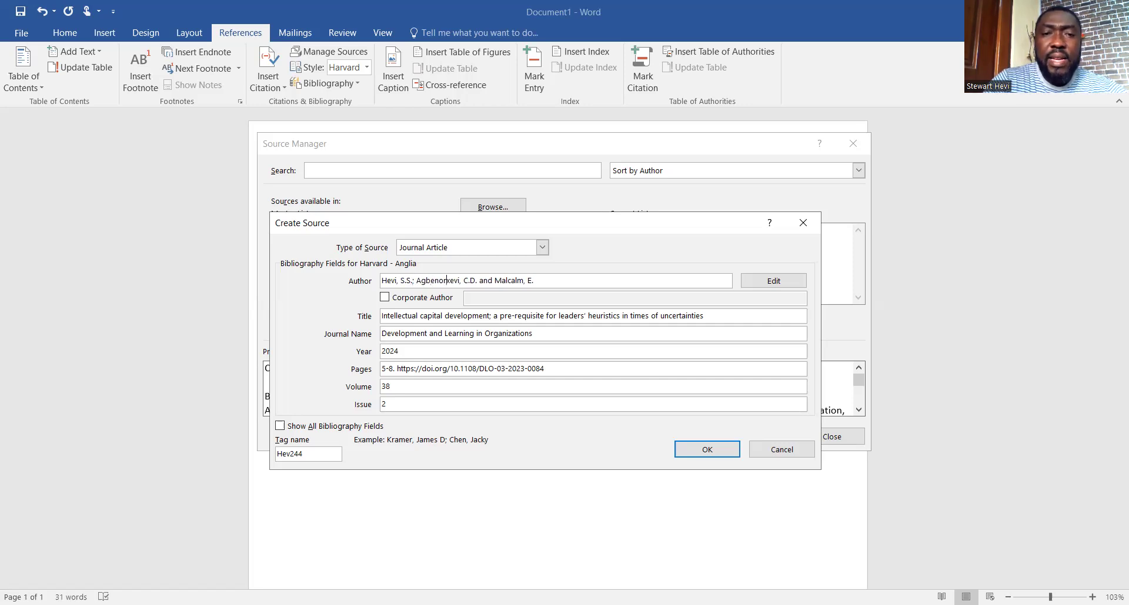
{"action": "type", "text": ","}
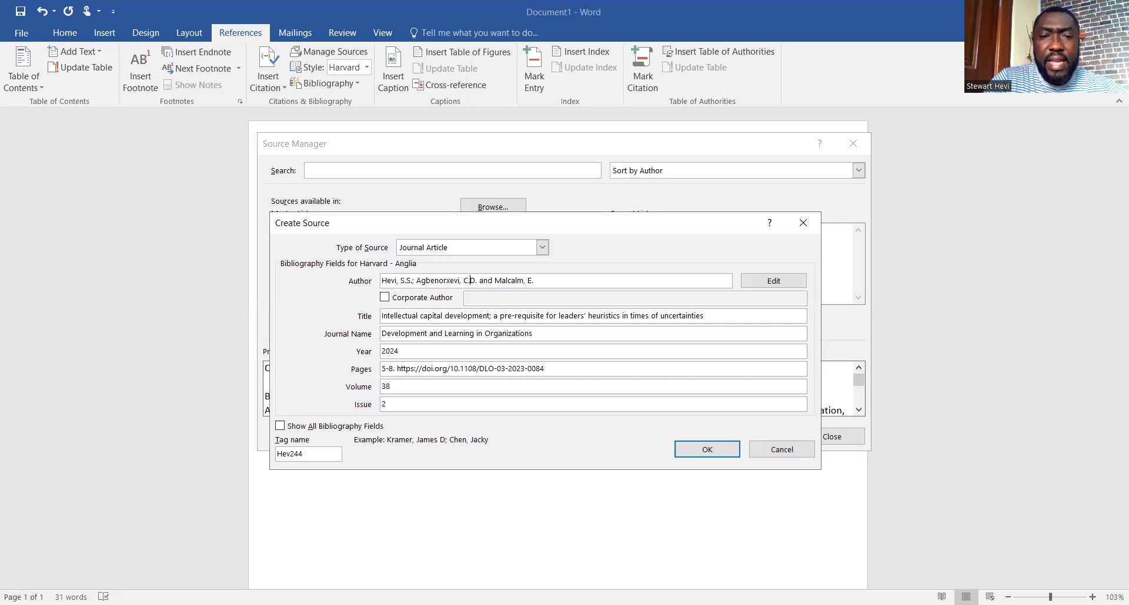
{"action": "key", "text": "Right"}
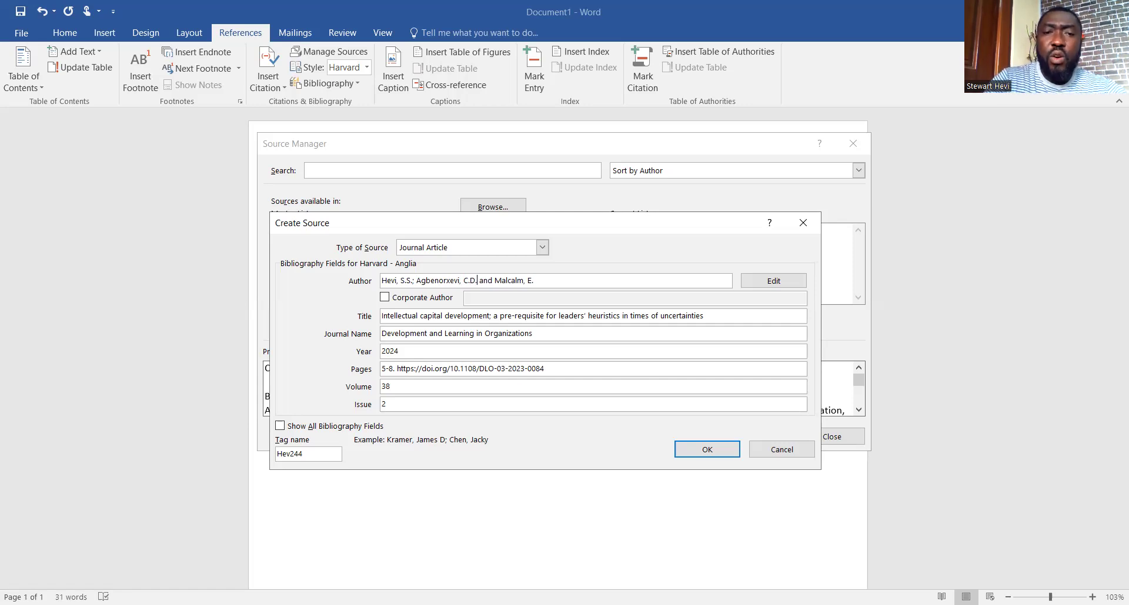
{"action": "type", "text": ";"}
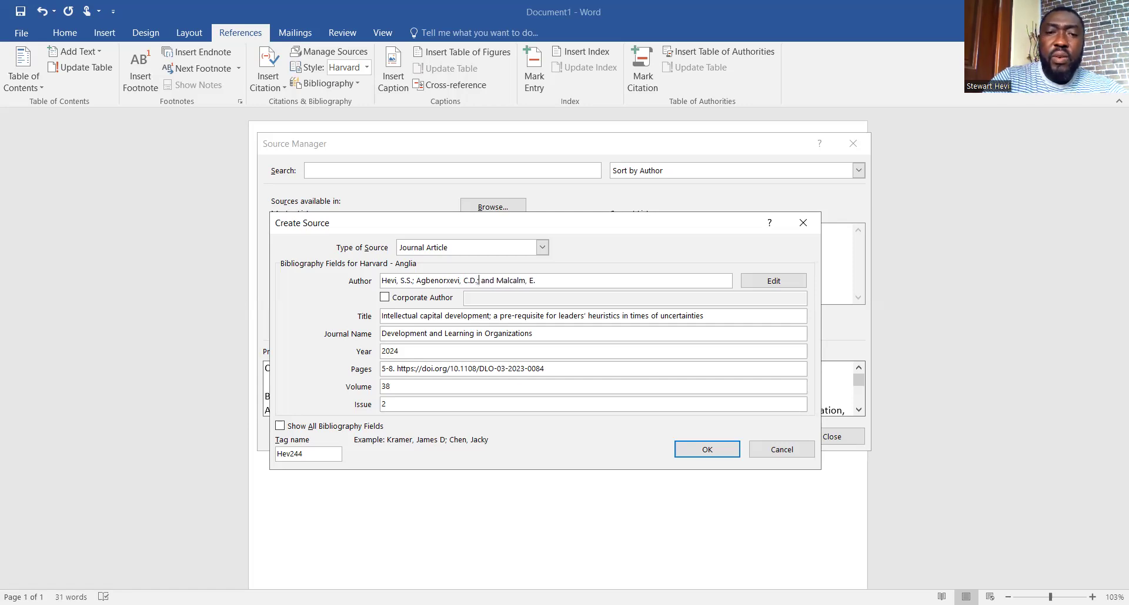
{"action": "key", "text": "Delete"}
{"action": "key", "text": "Delete"}
{"action": "key", "text": "Delete"}
{"action": "key", "text": "Delete"}
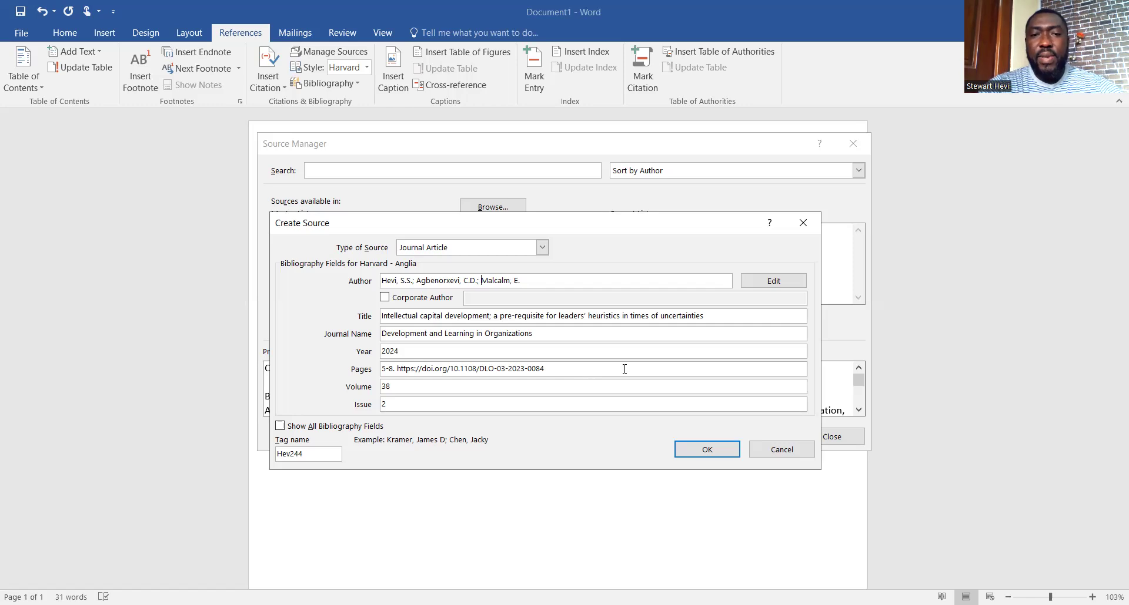
Confirm the new journal article source and close the Source Manager
{"action": "left_click", "coordinate": [706, 451]}
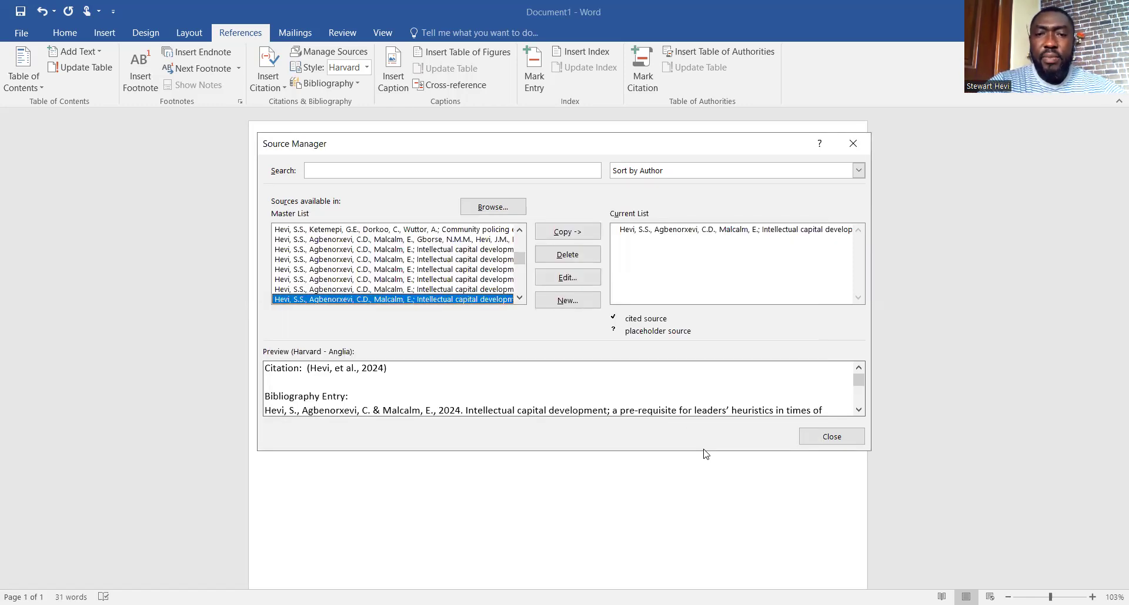
{"action": "left_click", "coordinate": [814, 439]}
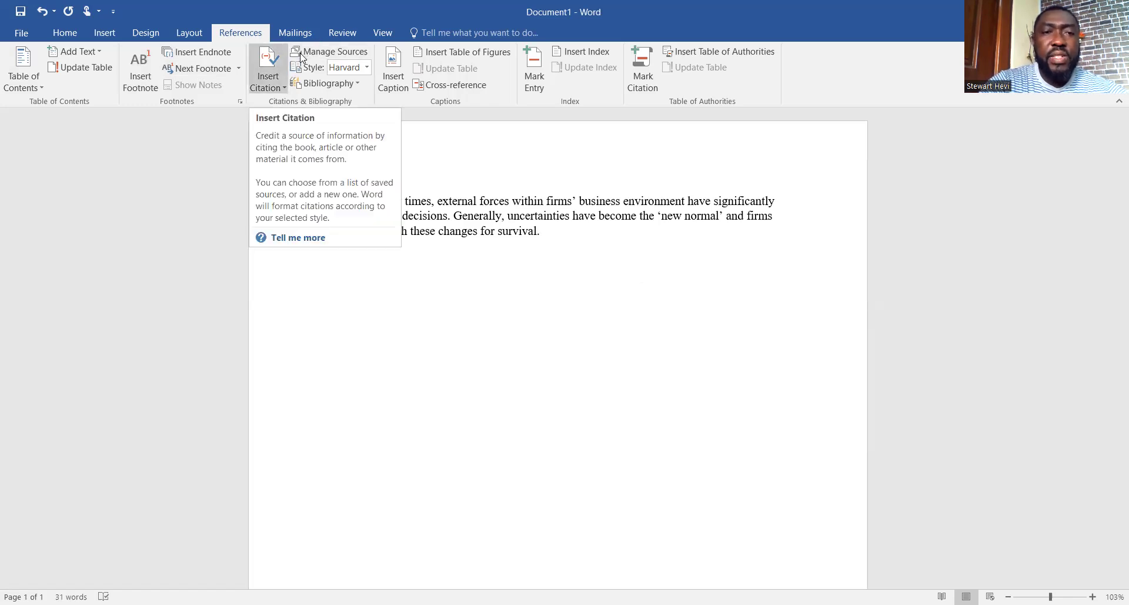
Insert the (Hevi, et al., 2024) citation at the paragraph end, then add a built-in References bibliography
{"action": "left_click", "coordinate": [277, 73]}
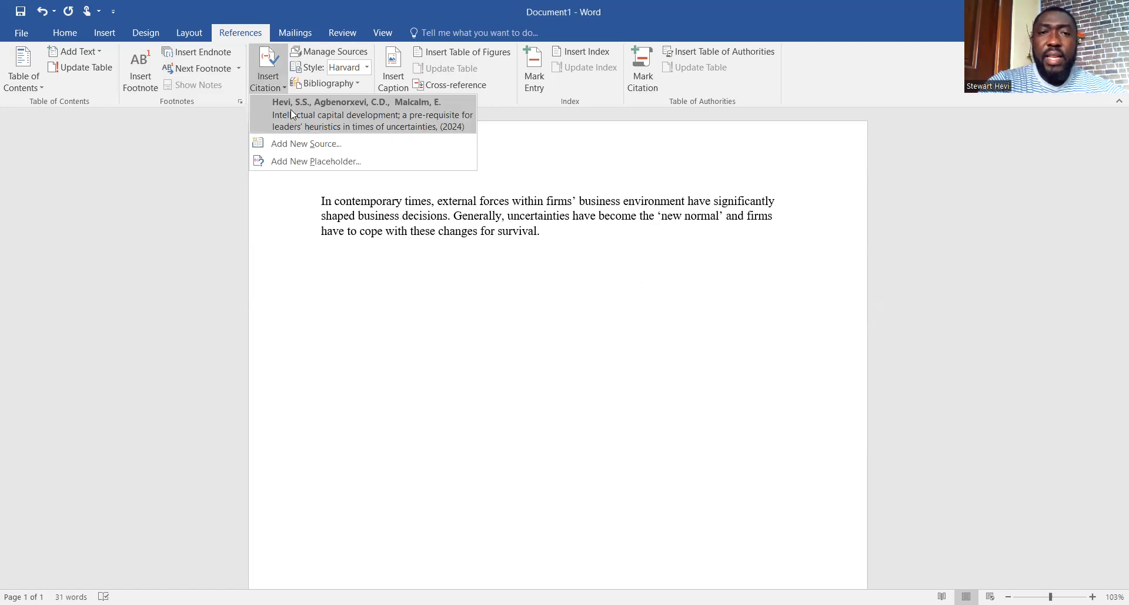
{"action": "key", "text": "Return"}
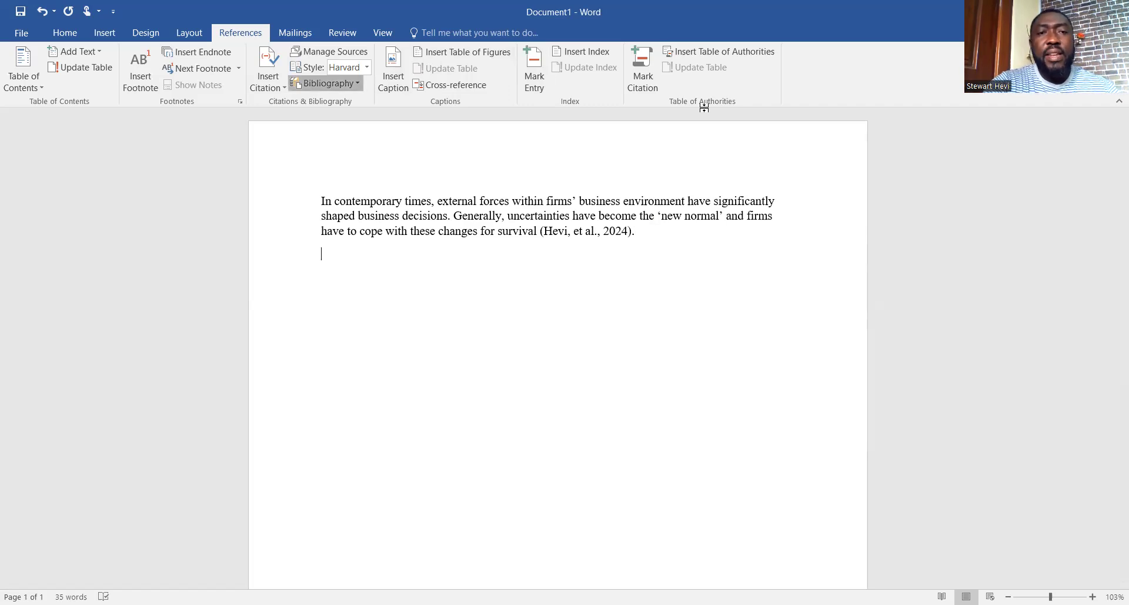
{"action": "left_click", "coordinate": [328, 83]}
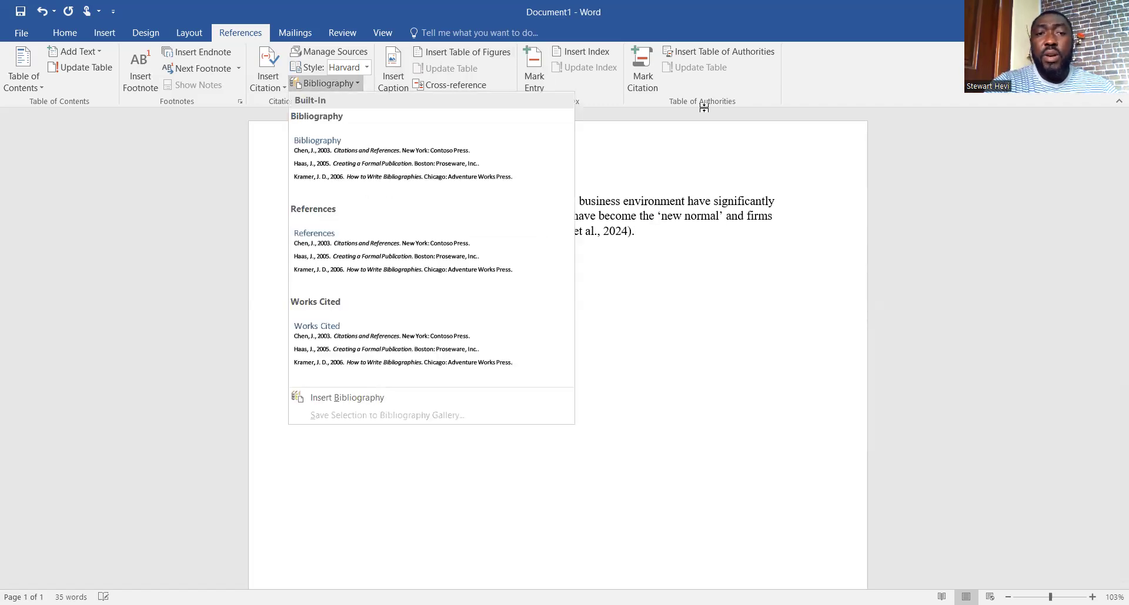
{"action": "left_click", "coordinate": [349, 247]}
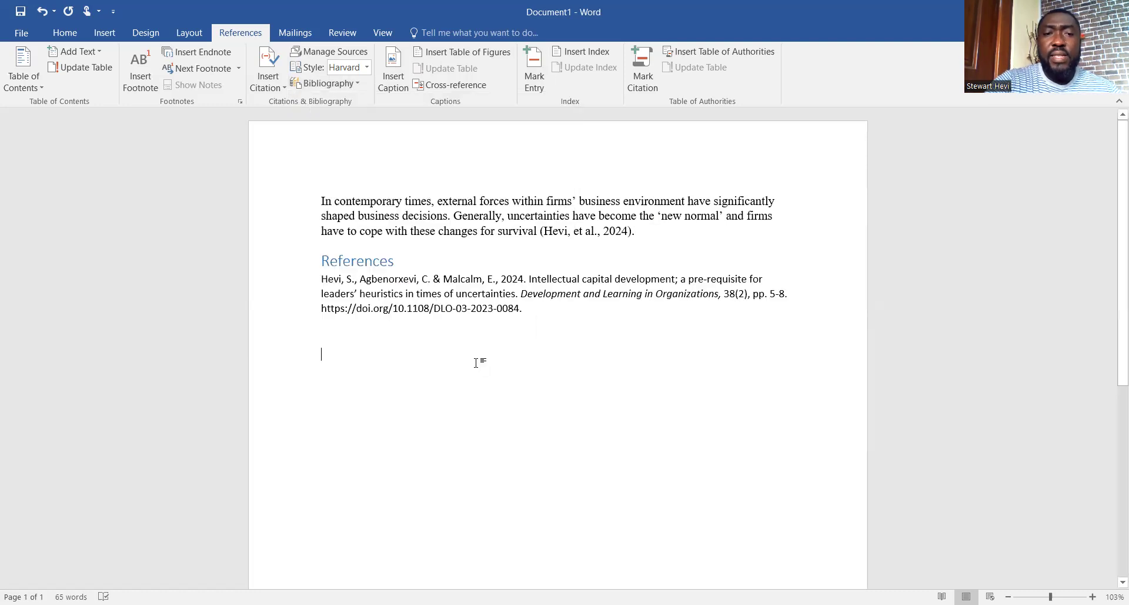